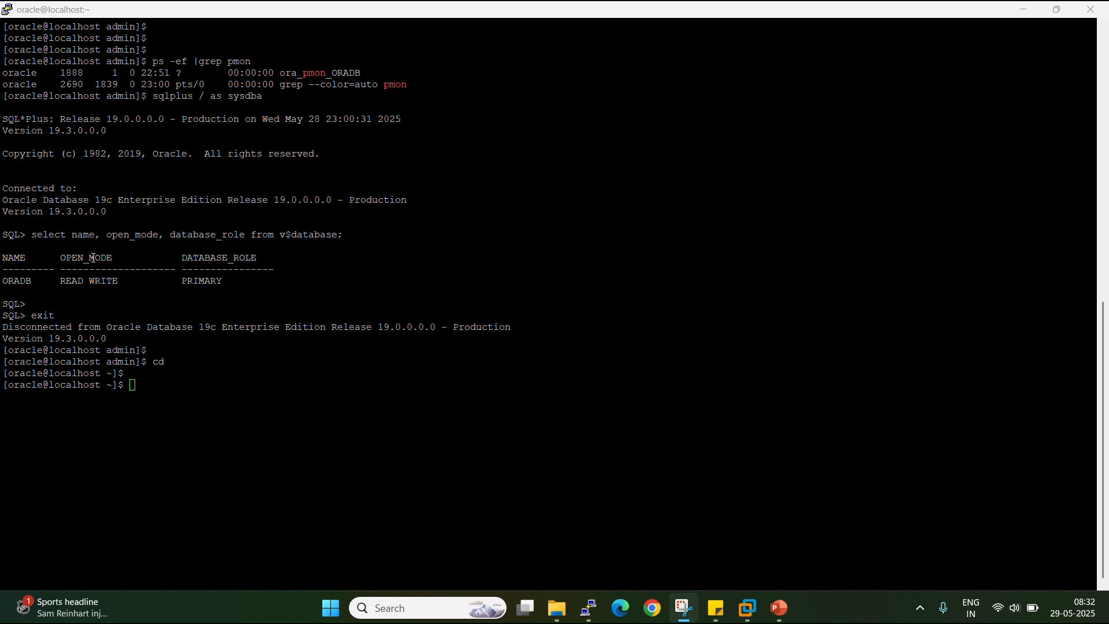
- Display the server's current date and time with the date command
left_click_drag(8, 281, 243, 277)
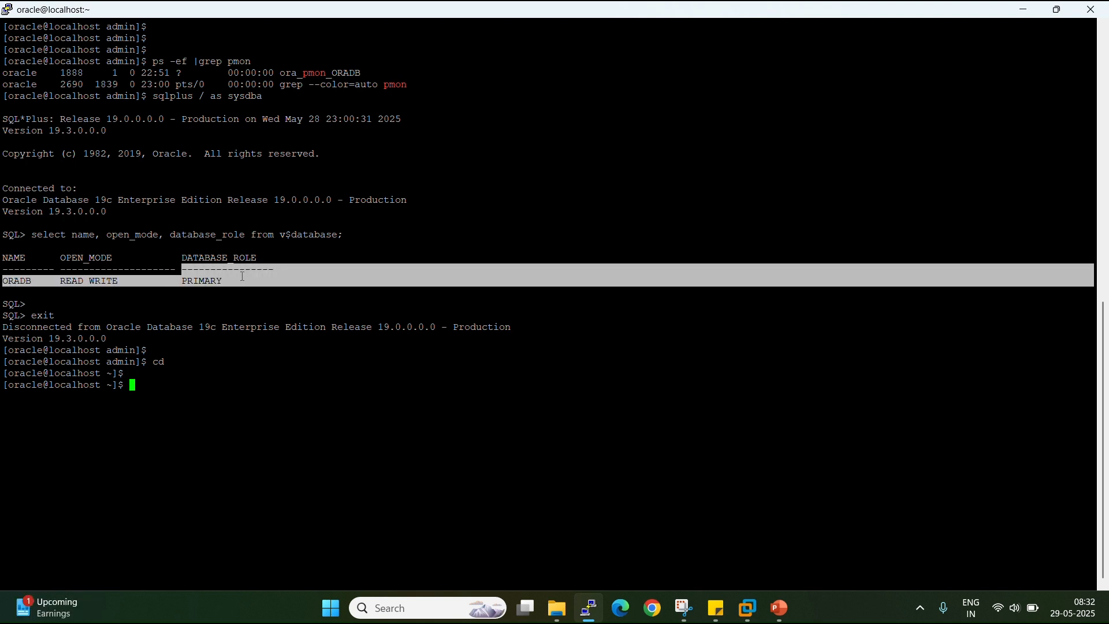
left_click(242, 276)
type("!dat")
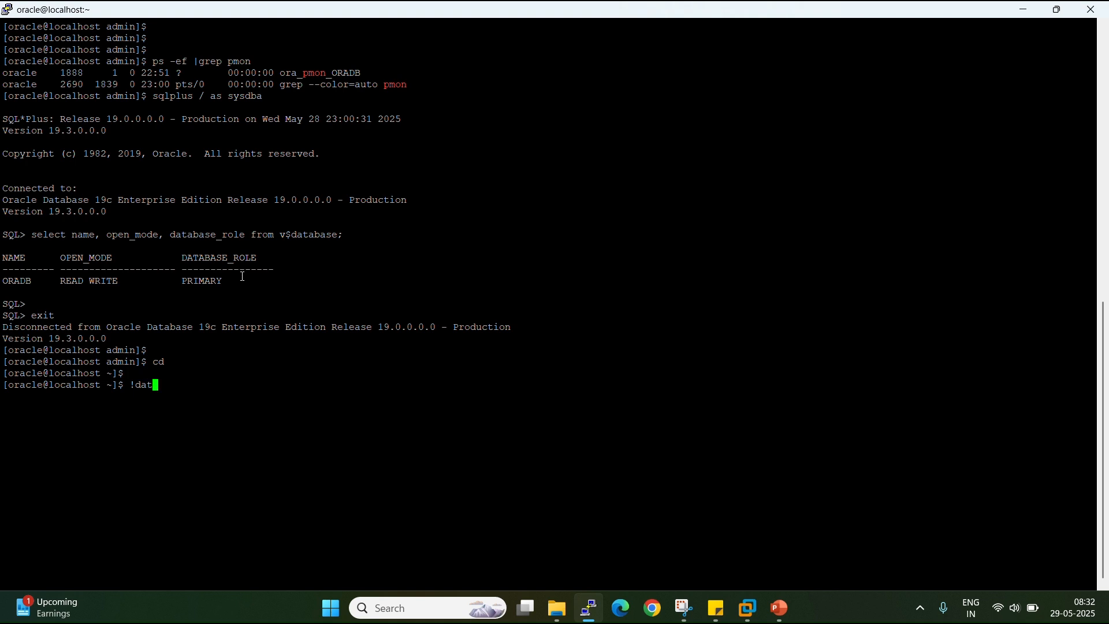
key("BackSpace")
key("BackSpace")
key("BackSpace")
key("BackSpace")
type("date")
key("Return")
key("Return")
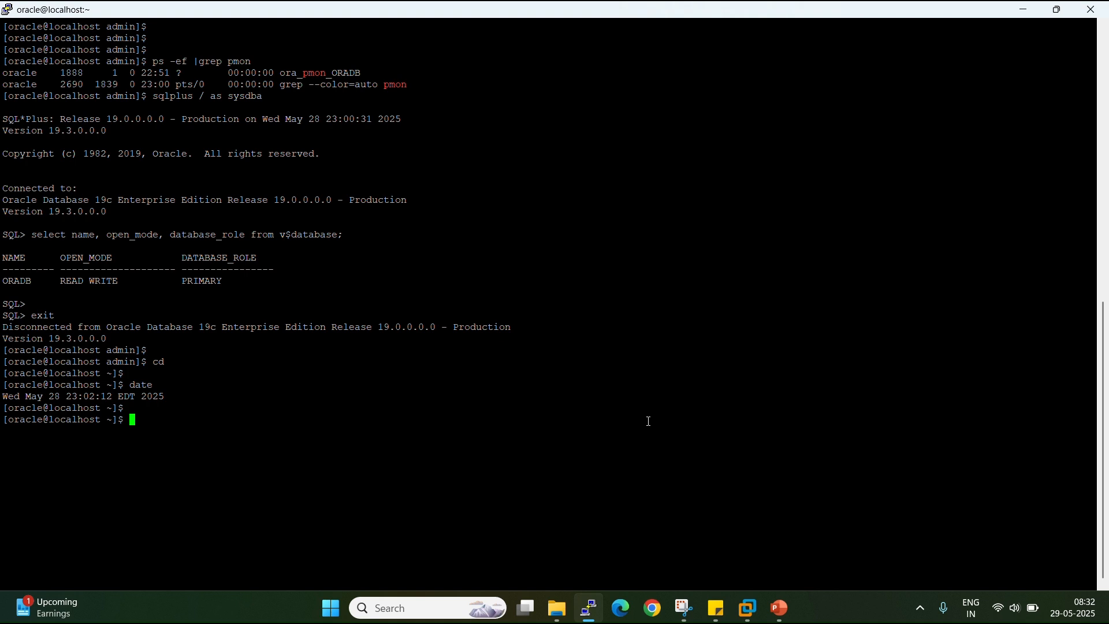
- Launch the sqldeveloper application from the sqldeveloper-24.3.1.347.1826-x64\sqldeveloper folder in App on drive D
left_click(557, 608)
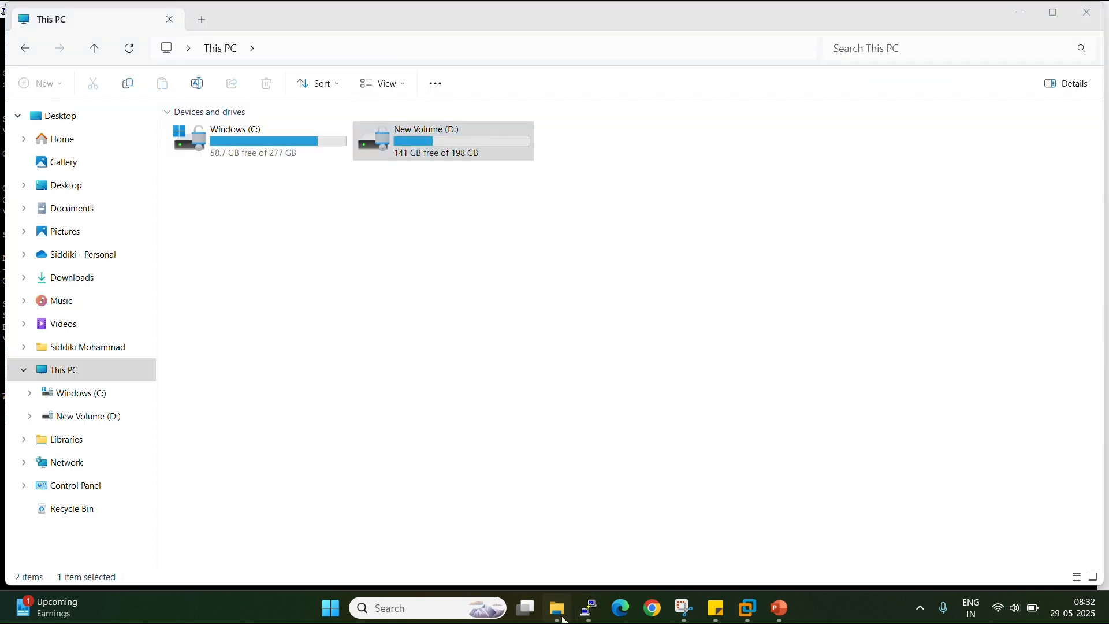
double_click(447, 137)
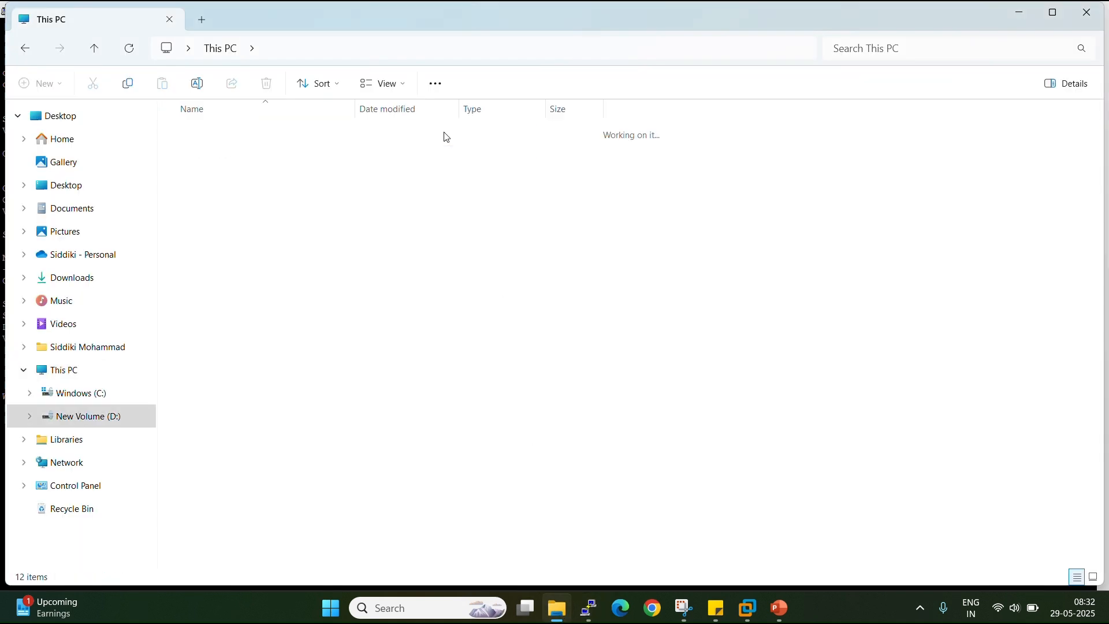
double_click(261, 133)
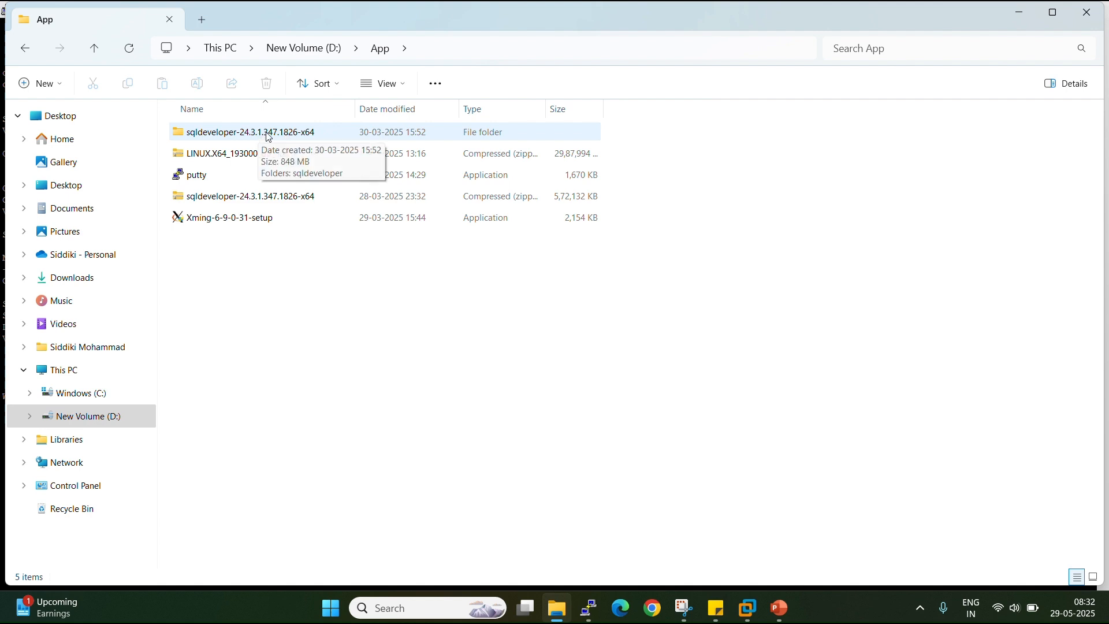
double_click(269, 137)
double_click(273, 134)
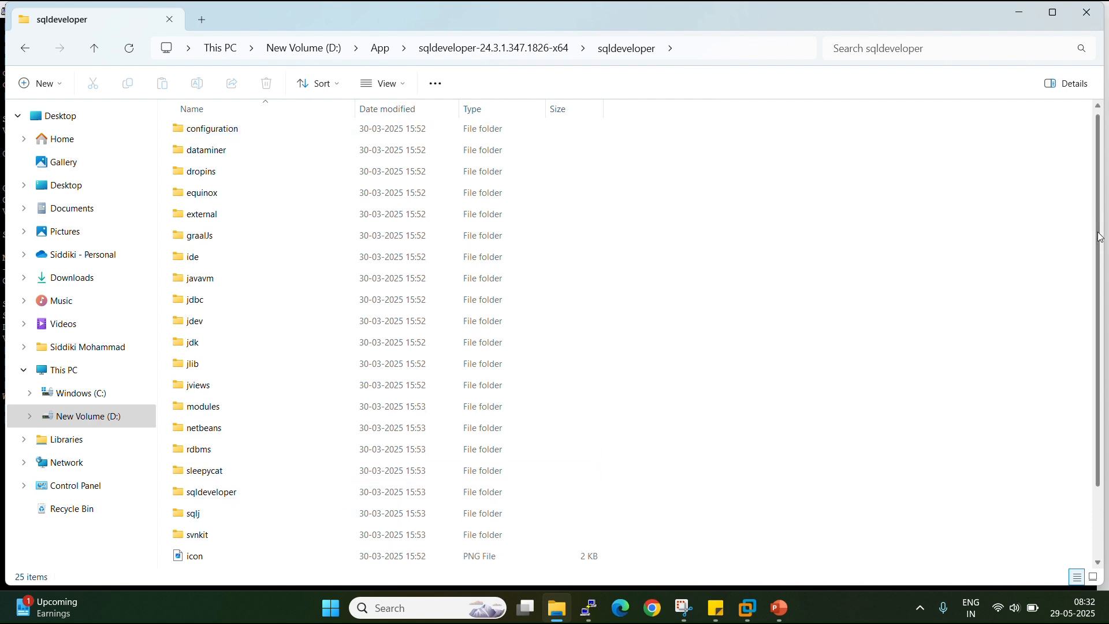
scroll(1098, 215, "down", 2)
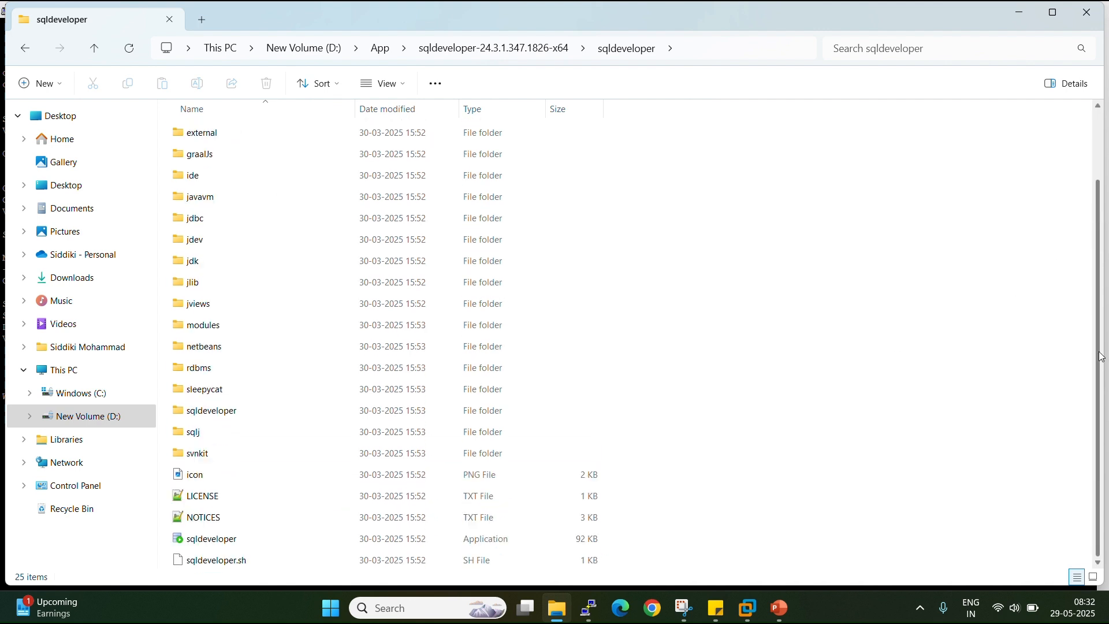
double_click(236, 539)
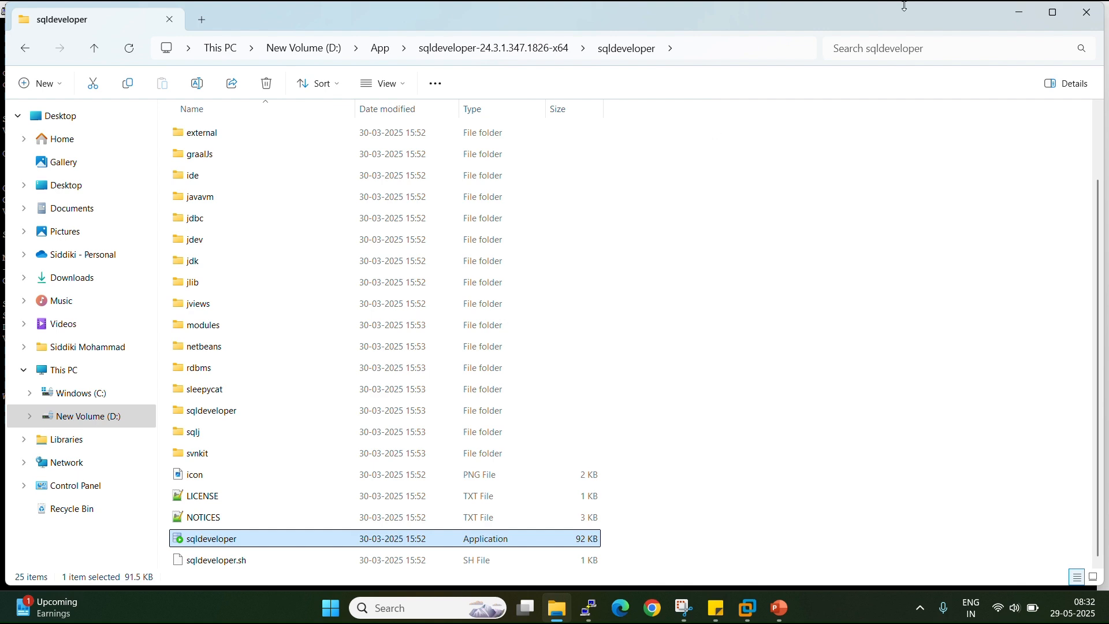
left_click(1020, 11)
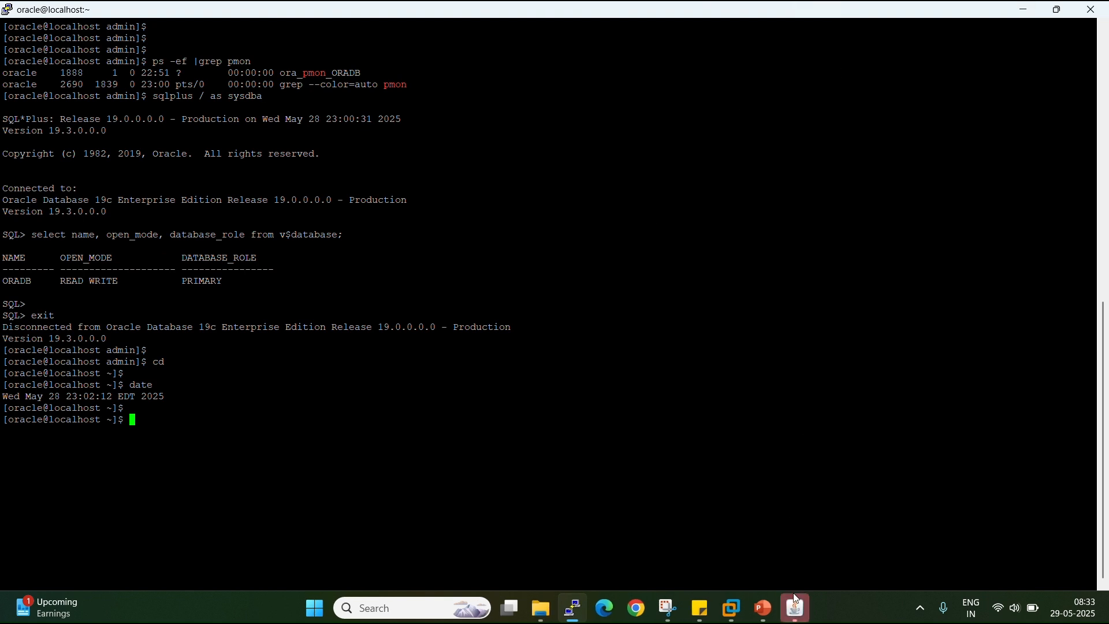
- Switch to SQL Developer, name the new database connection ORADB and identify the database by service name instead of SID
left_click(796, 607)
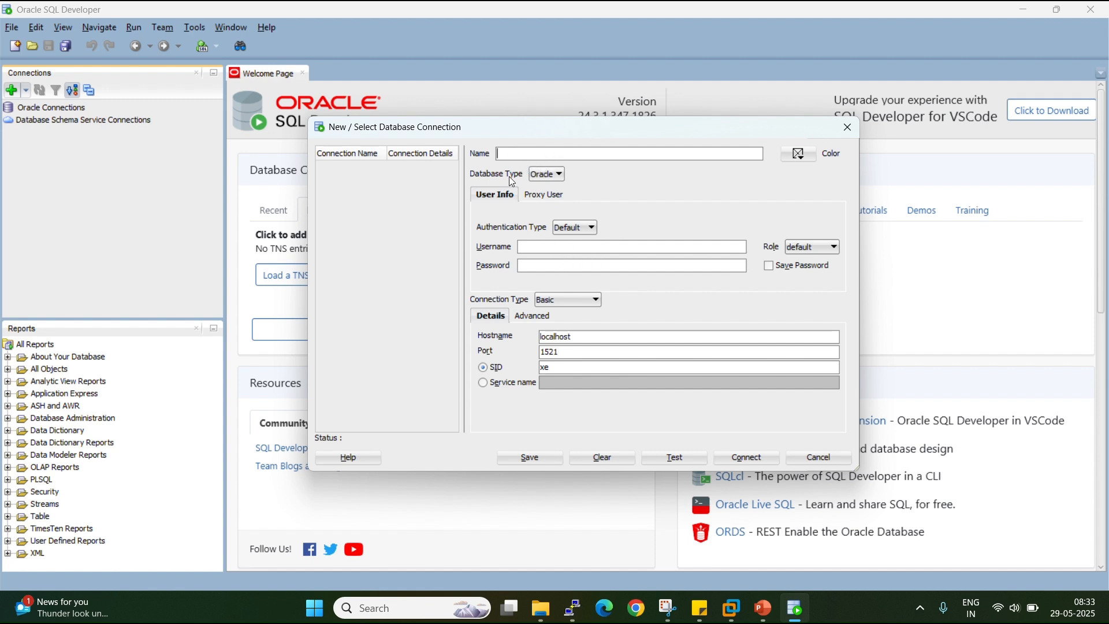
type("ORADB")
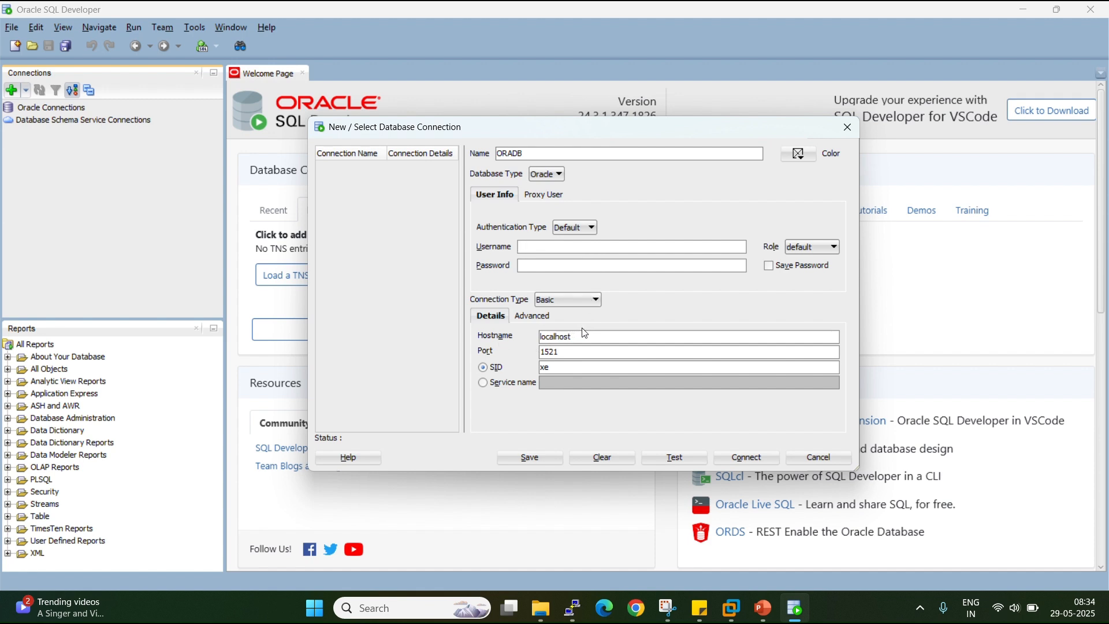
left_click(487, 388)
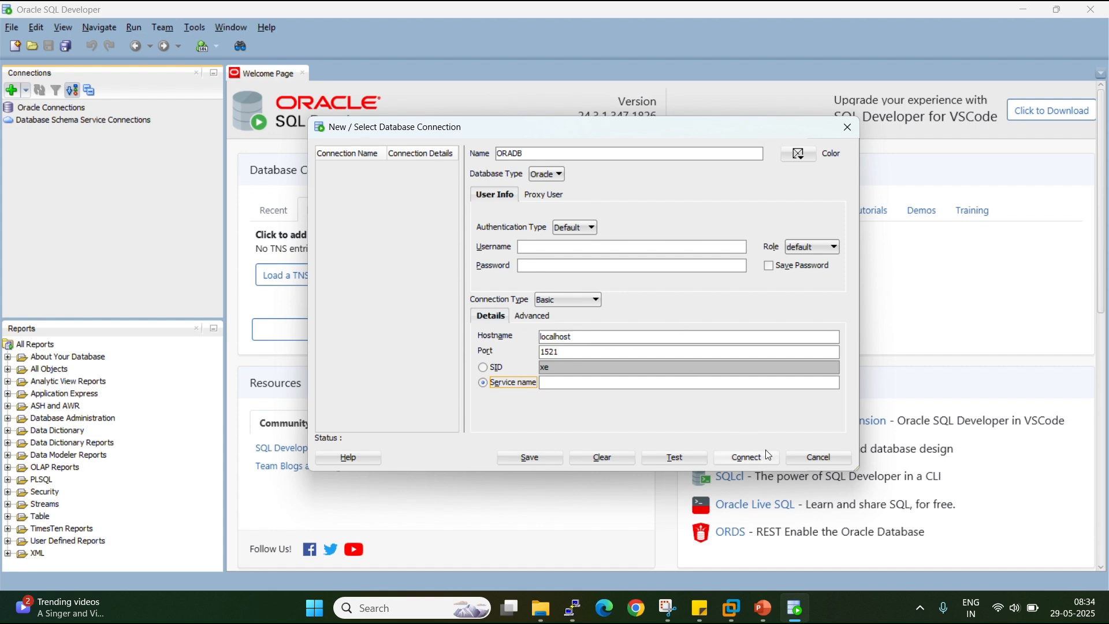
- Switch to the terminal, change to the $ORACLE_HOME/network/admin directory and list its files
left_click(572, 614)
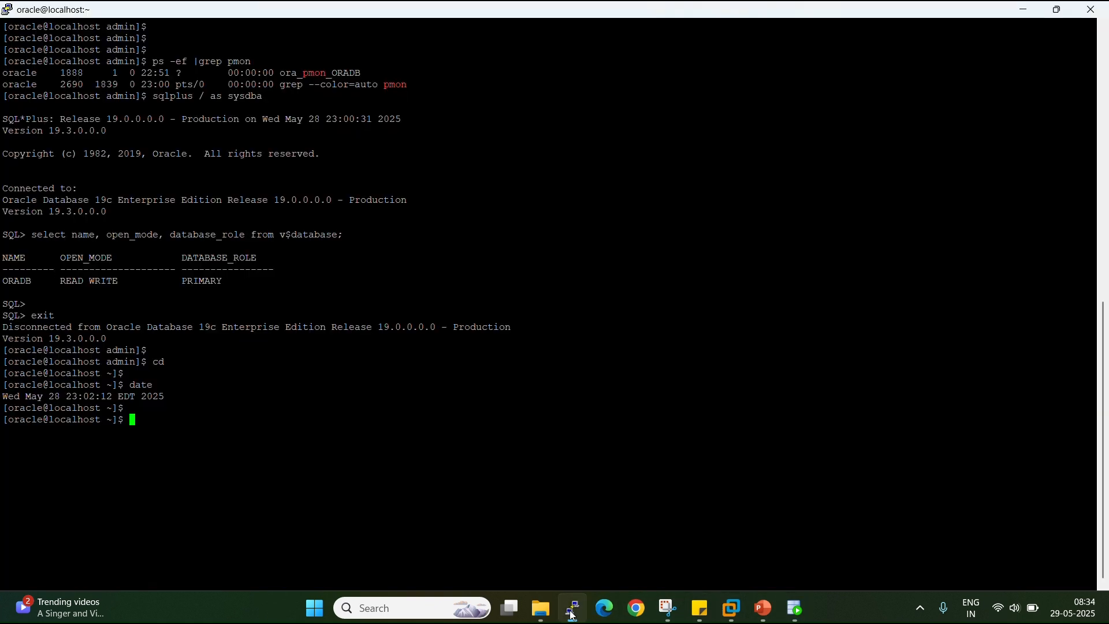
type("cd ")
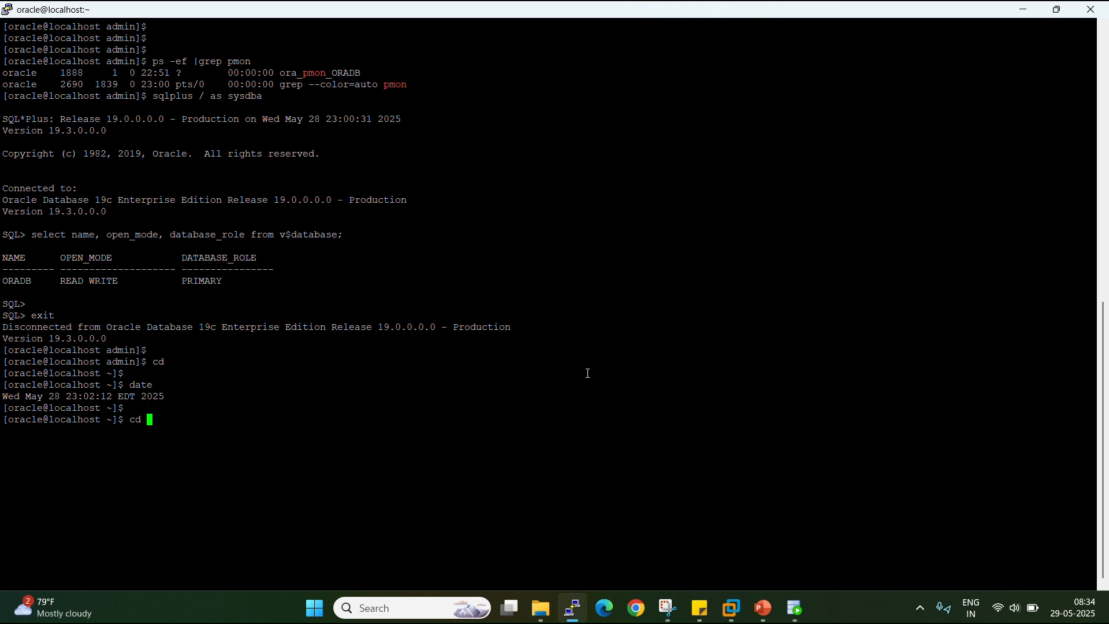
type("$ORACLE_HOME/network")
key("BackSpace")
type("/admin")
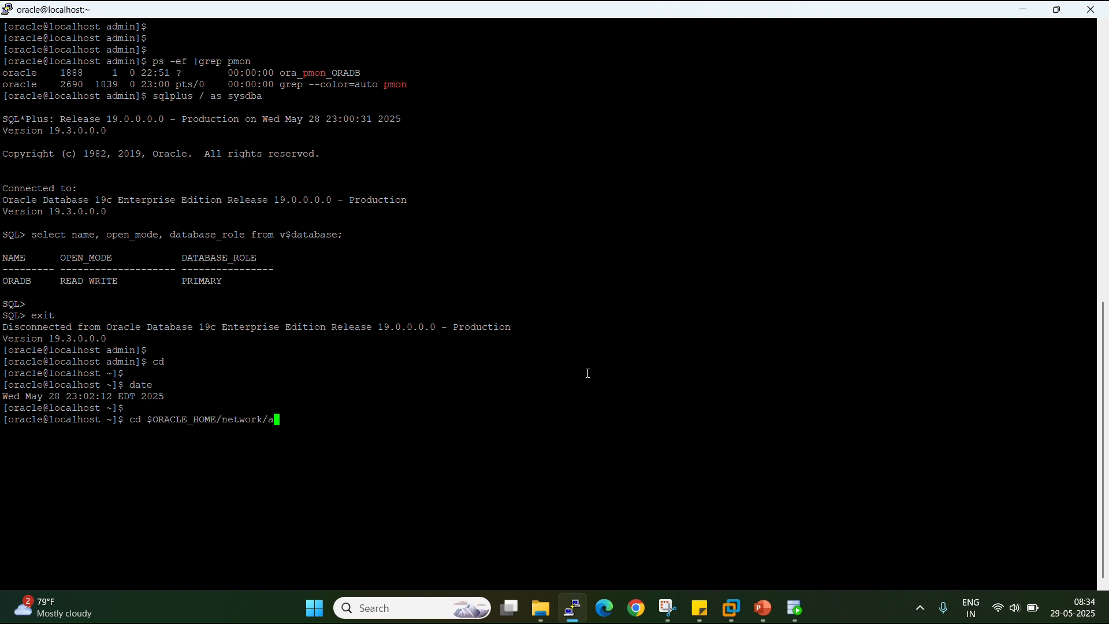
key("Return")
key("Return")
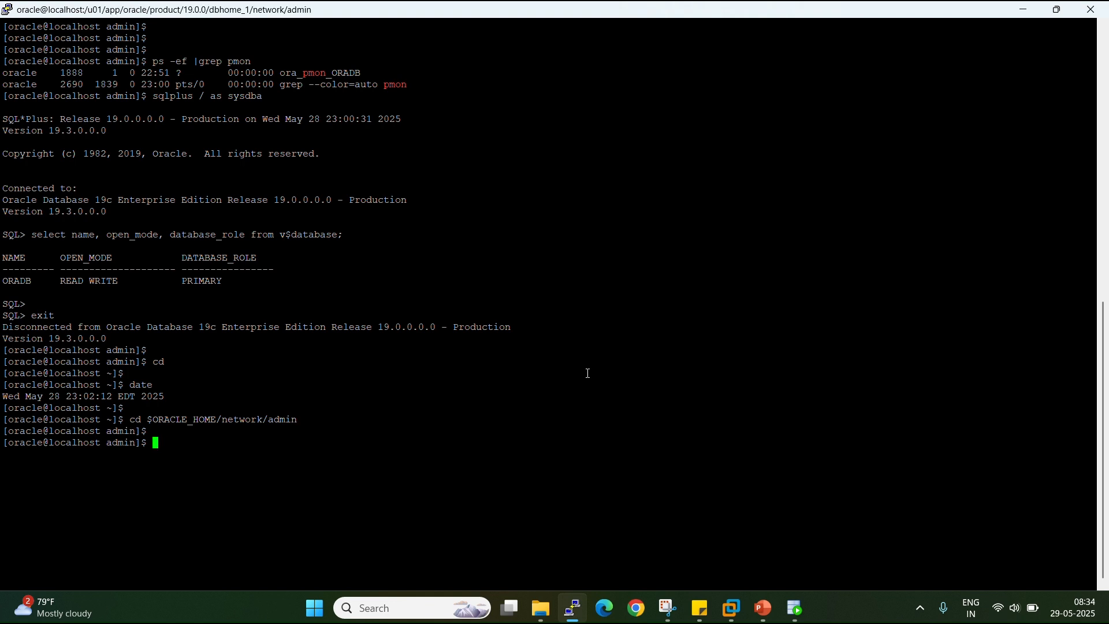
type("ls")
key("Return")
key("Return")
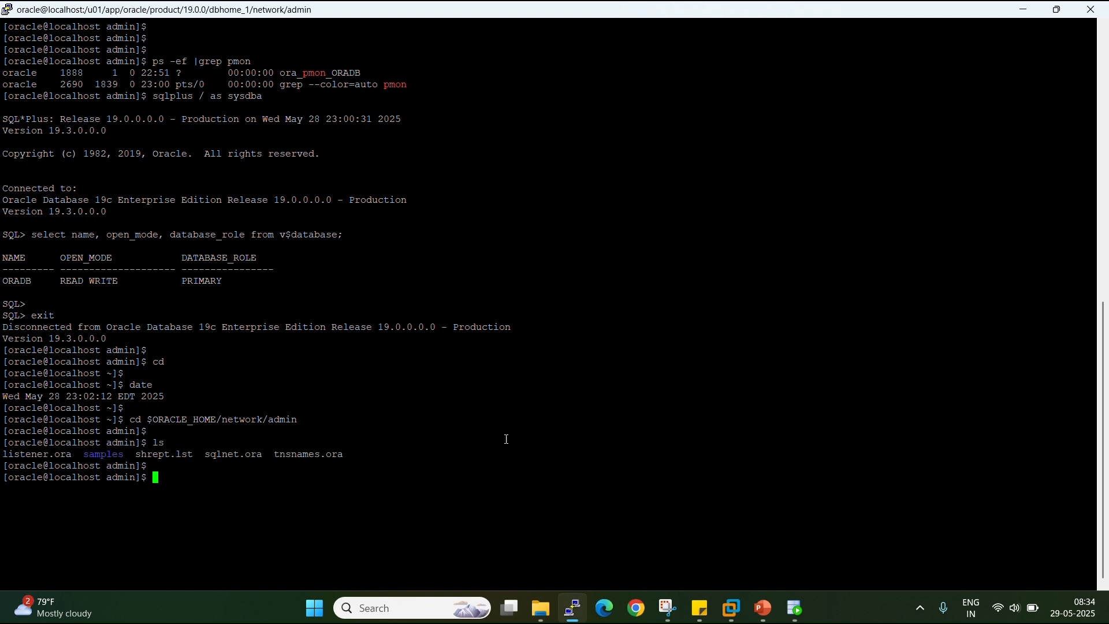
- Display the contents of tnsnames.ora and check the ORADB entry's service name
double_click(297, 454)
type("cat")
right_click(298, 451)
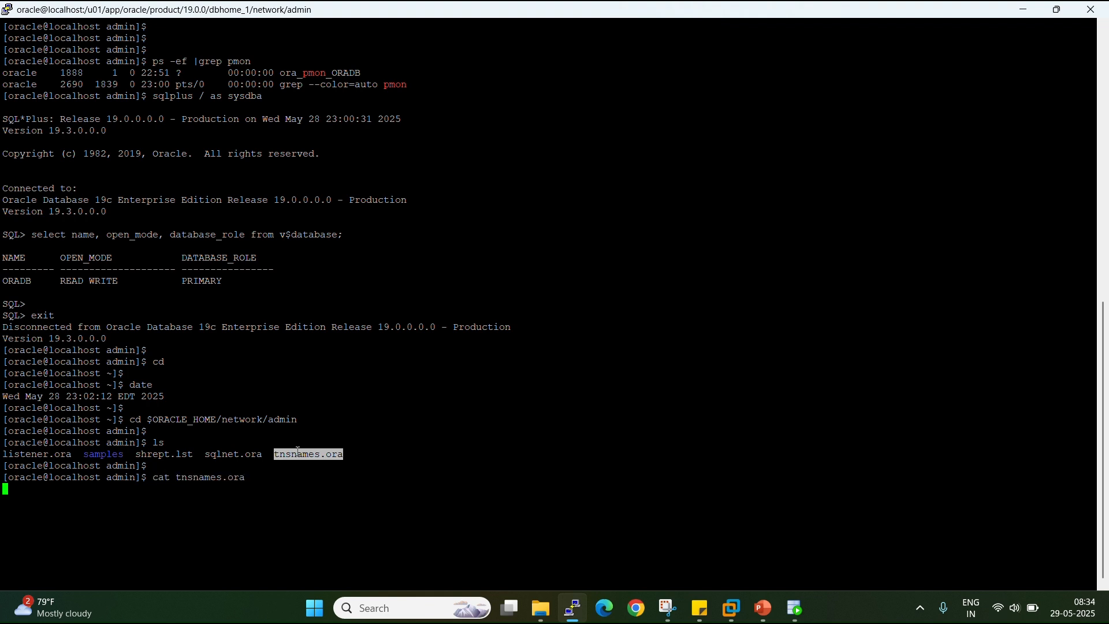
key("Return")
key("Return")
key("Return")
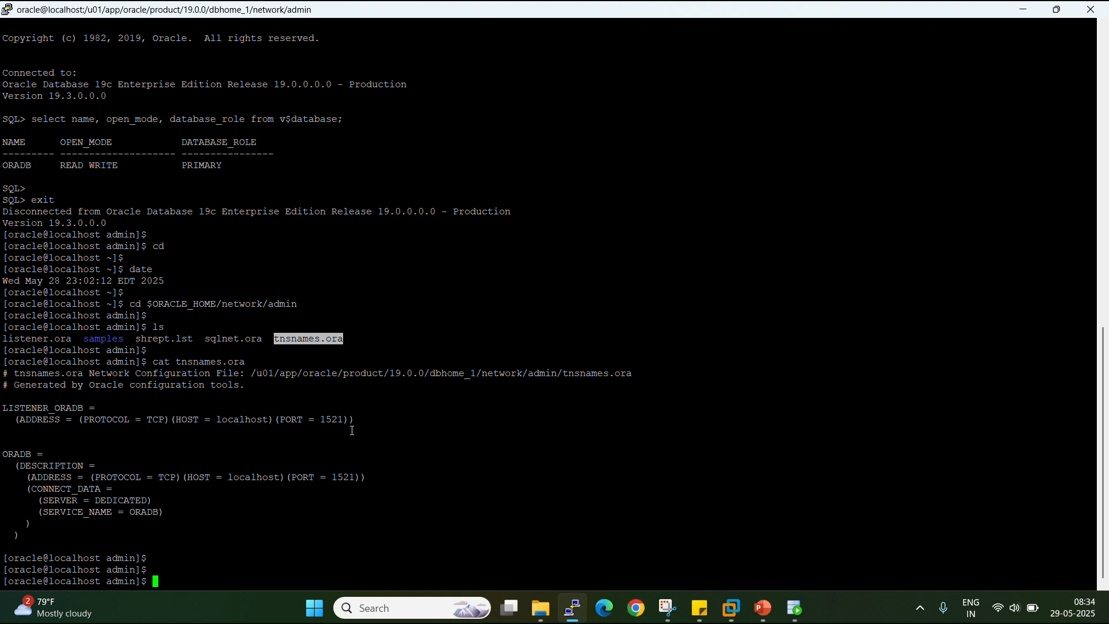
double_click(147, 513)
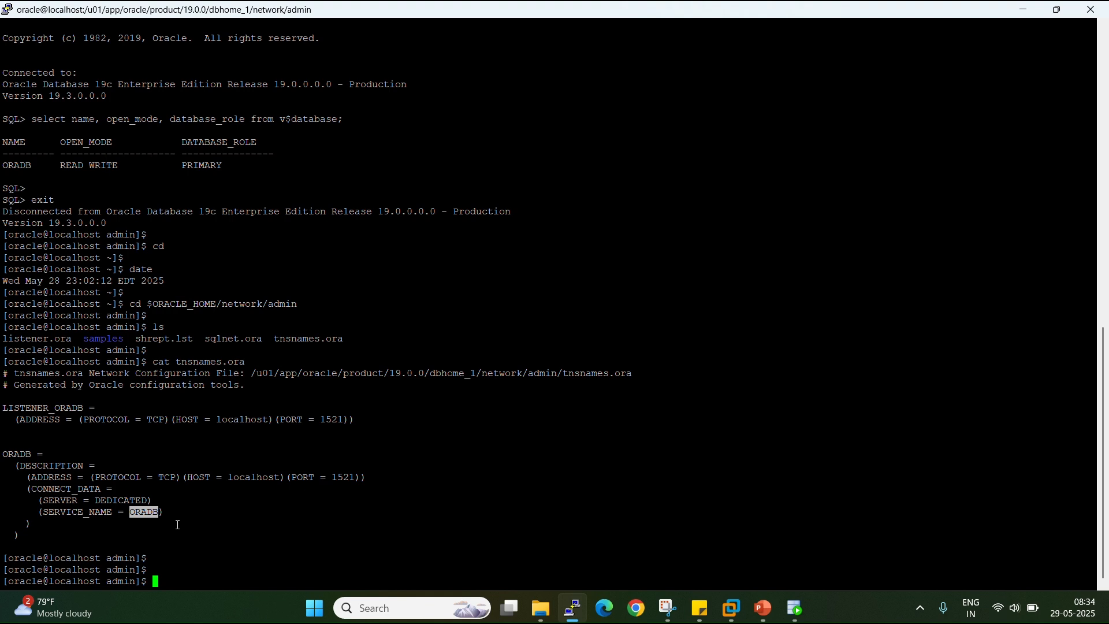
left_click(287, 491)
- Log in to SQL*Plus as db_user with the account password
type("sqlplus ")
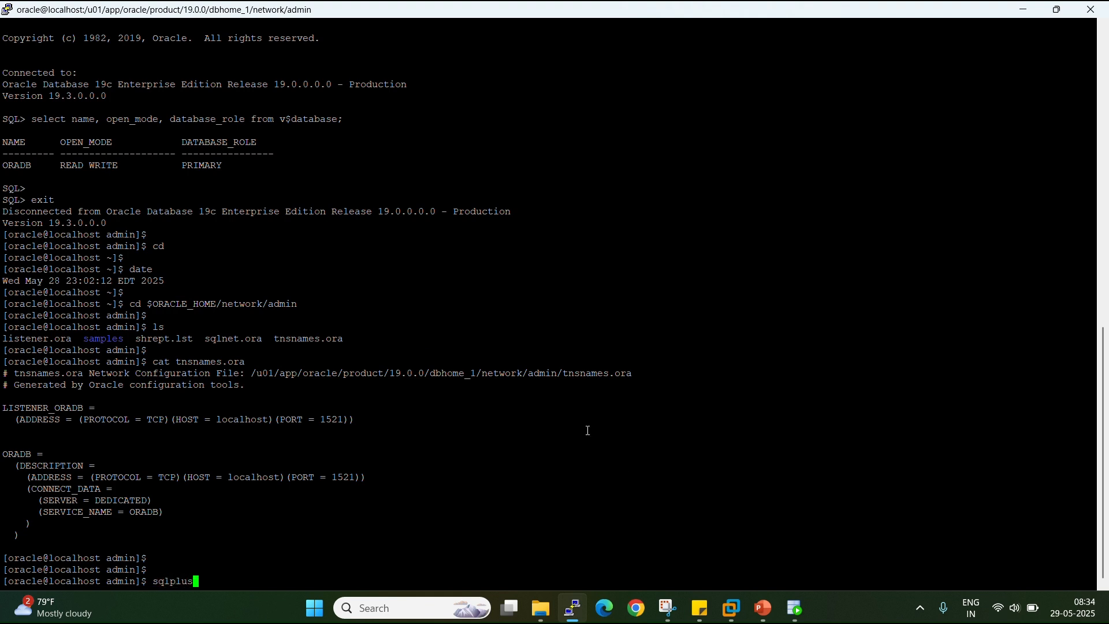
type("db_user")
key("Return")
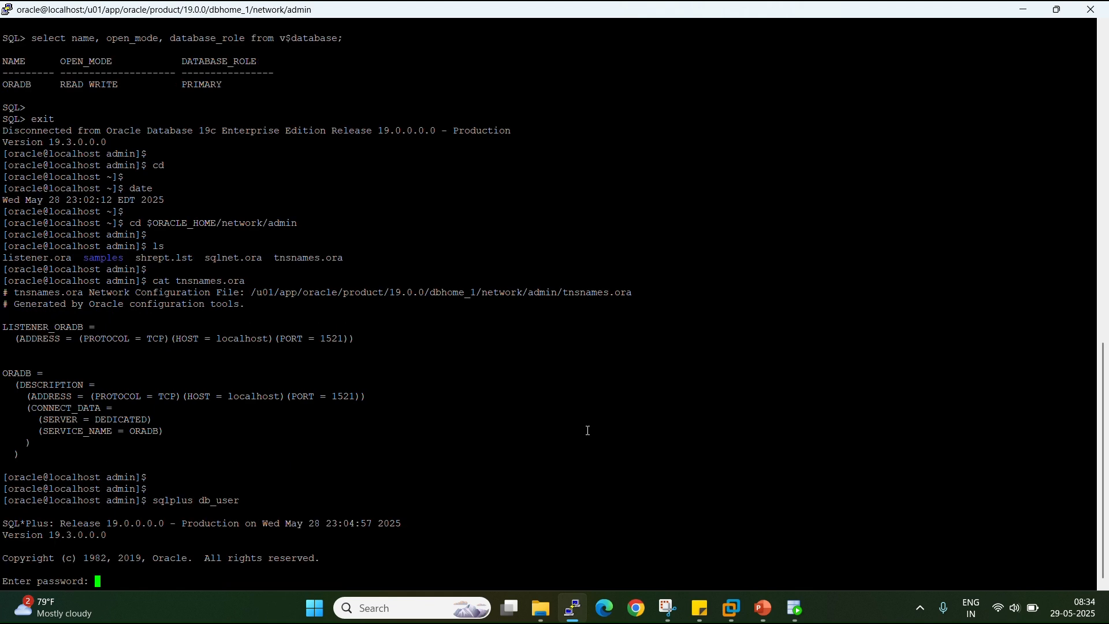
key("Return")
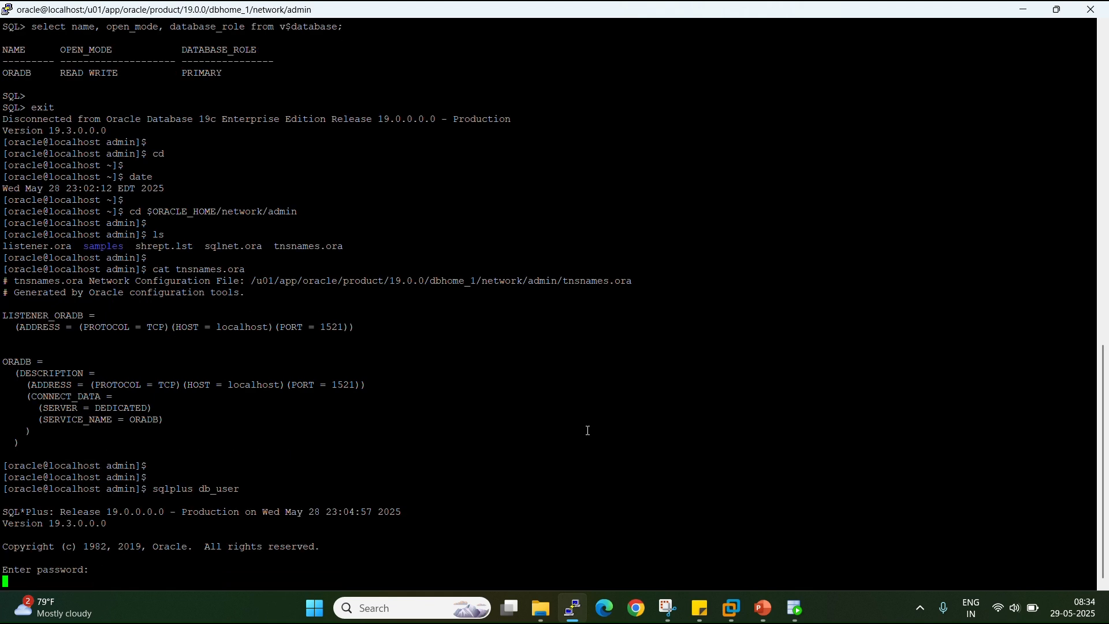
key("Return")
key("Return")
- Check which user the SQL*Plus session is connected as with show user
type("s")
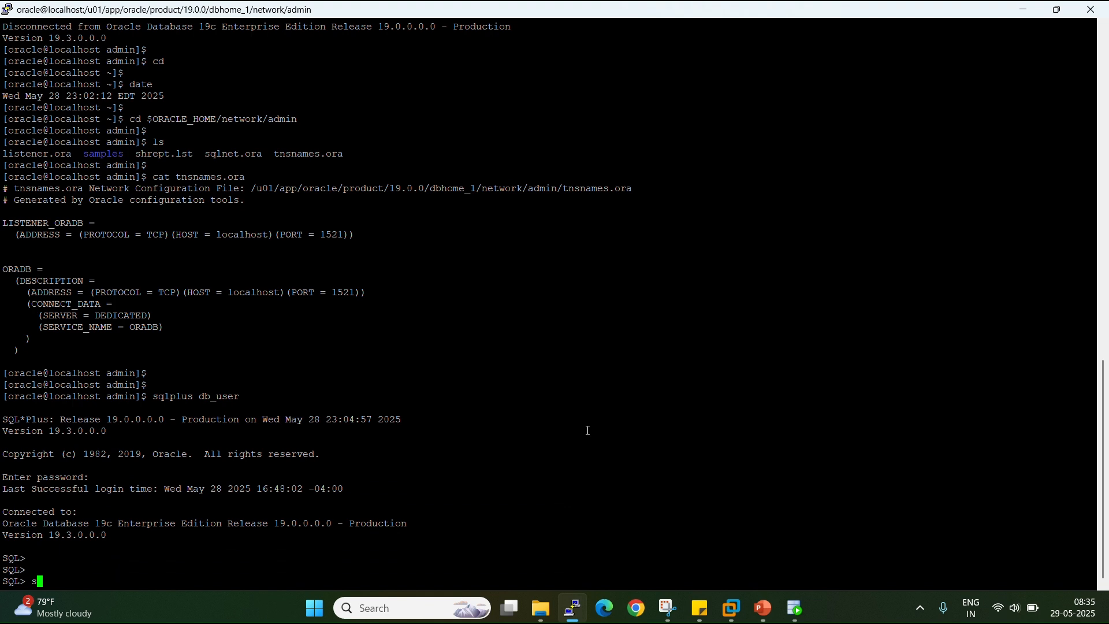
type("how user;")
key("Return")
key("Return")
key("Return")
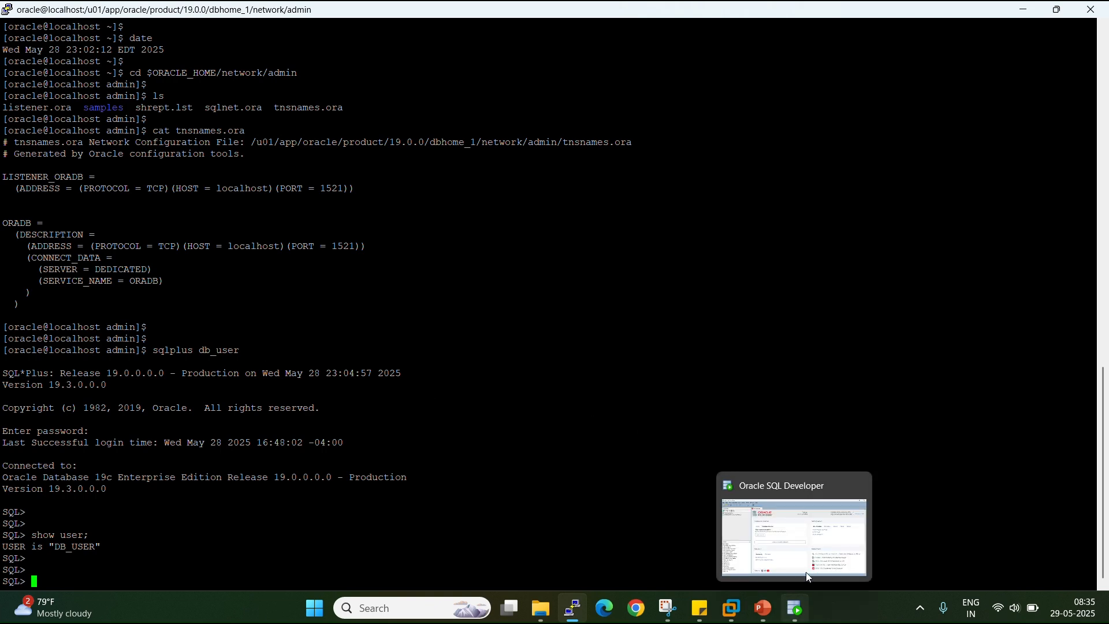
- Switch to SQL Developer, enter db_user and the account password for the connection, and clear the default hostname
left_click(798, 616)
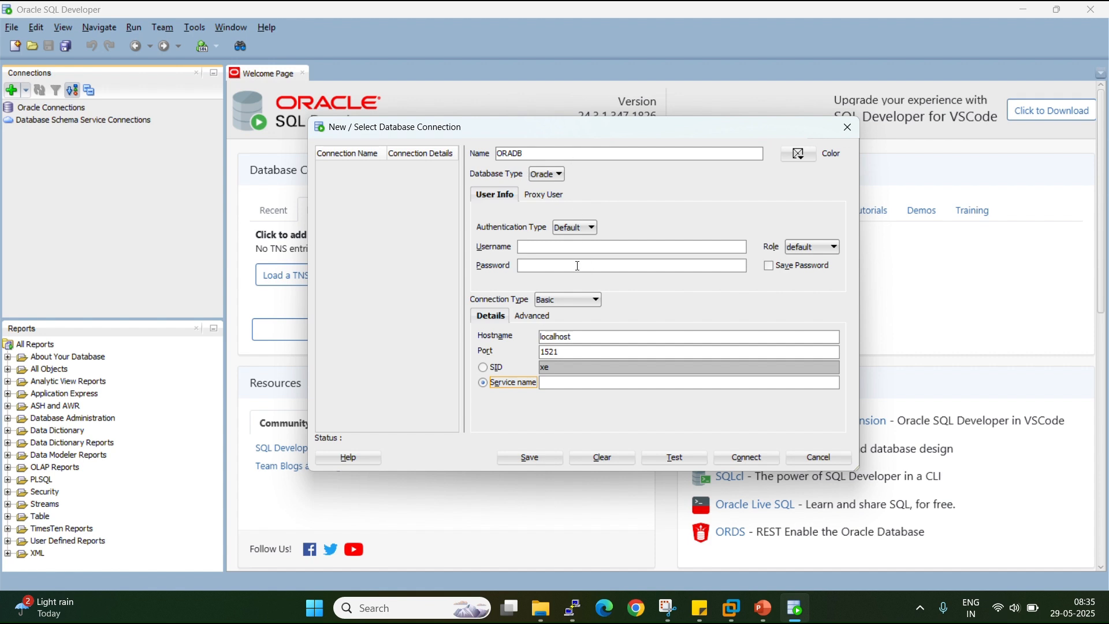
left_click(552, 252)
type("db_user")
left_click(564, 265)
type("•••••••••")
left_click_drag(585, 337, 500, 337)
key("BackSpace")
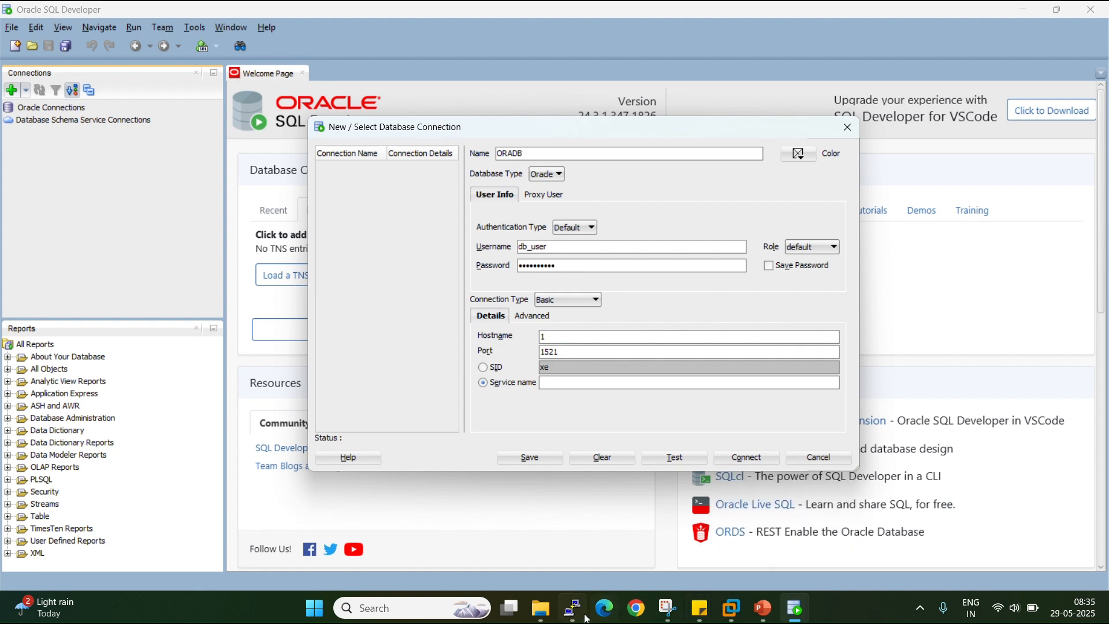
- Return to the terminal, exit SQL*Plus and look up the server's IP address with hostname -I
mouse_move(587, 611)
left_click(588, 559)
type("exit")
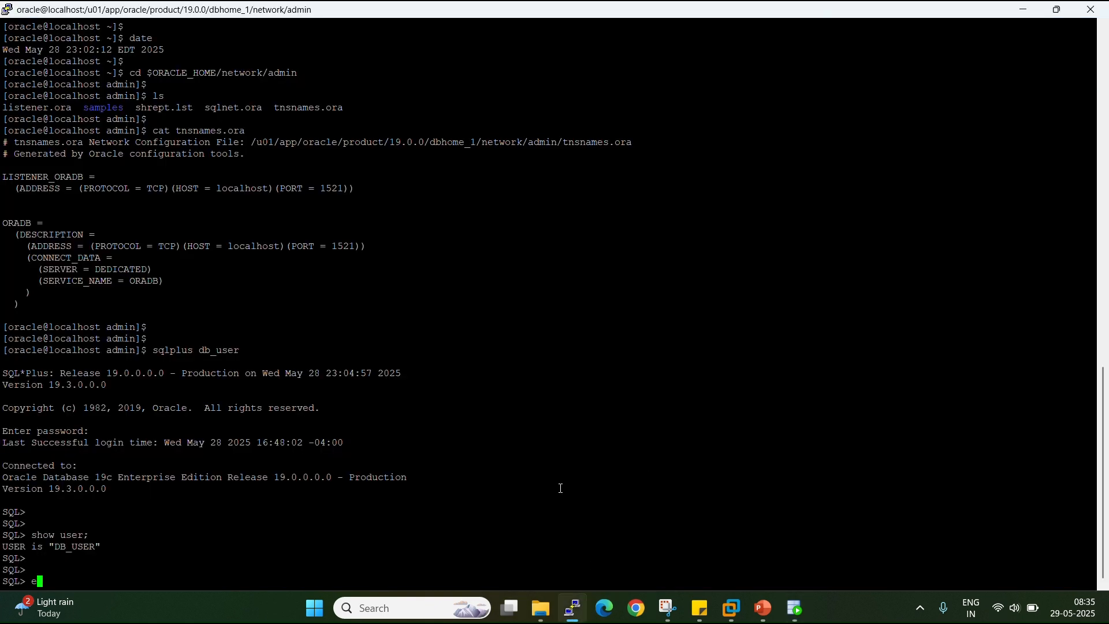
key("Return")
key("Return")
type("hos")
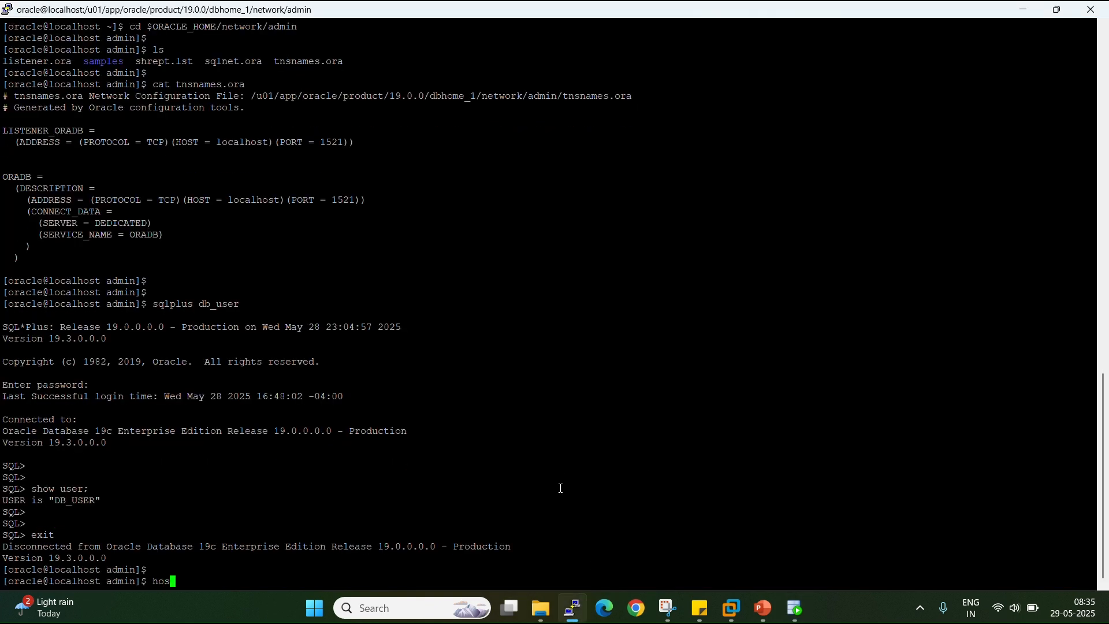
type("tname -I")
key("Return")
key("Return")
key("Return")
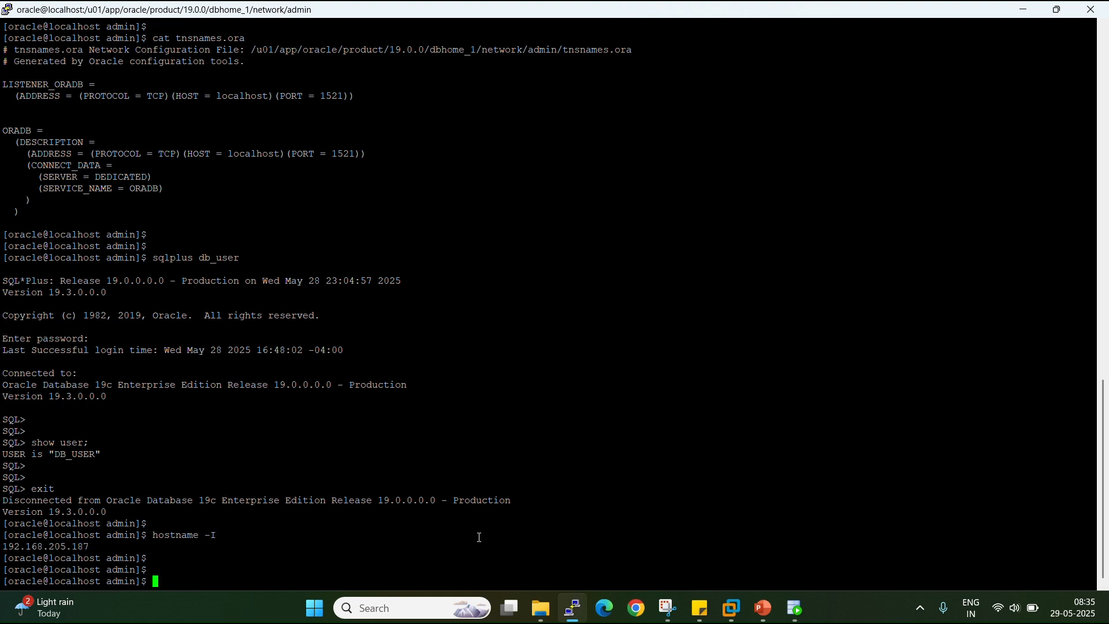
- Set the hostname of the SQL Developer connection to the server's IP address, 192.168.205.187
double_click(36, 546)
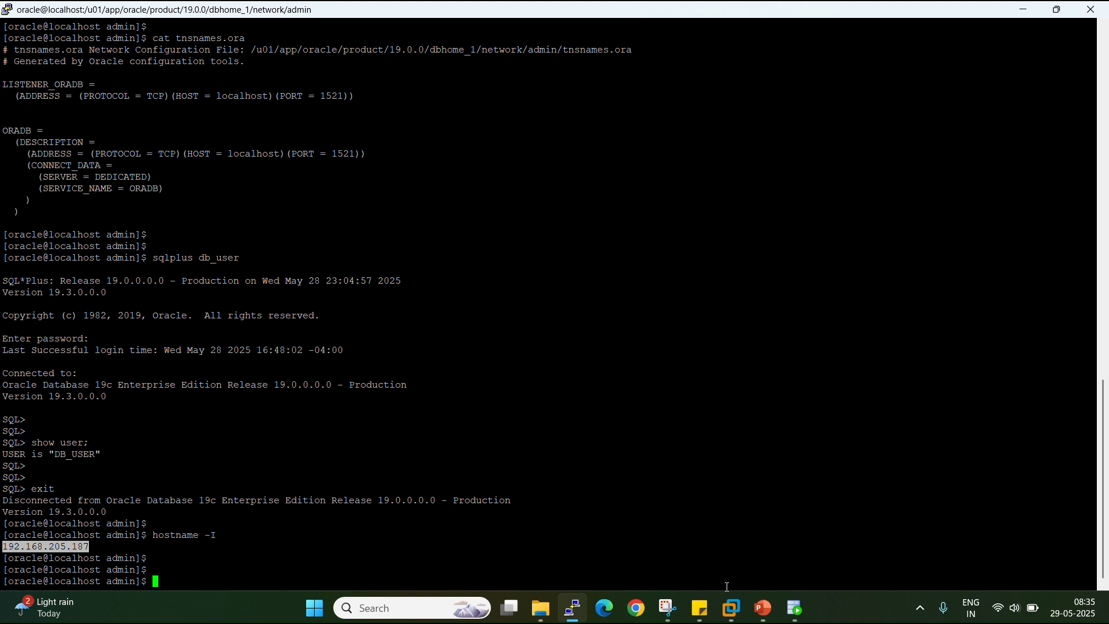
left_click(809, 565)
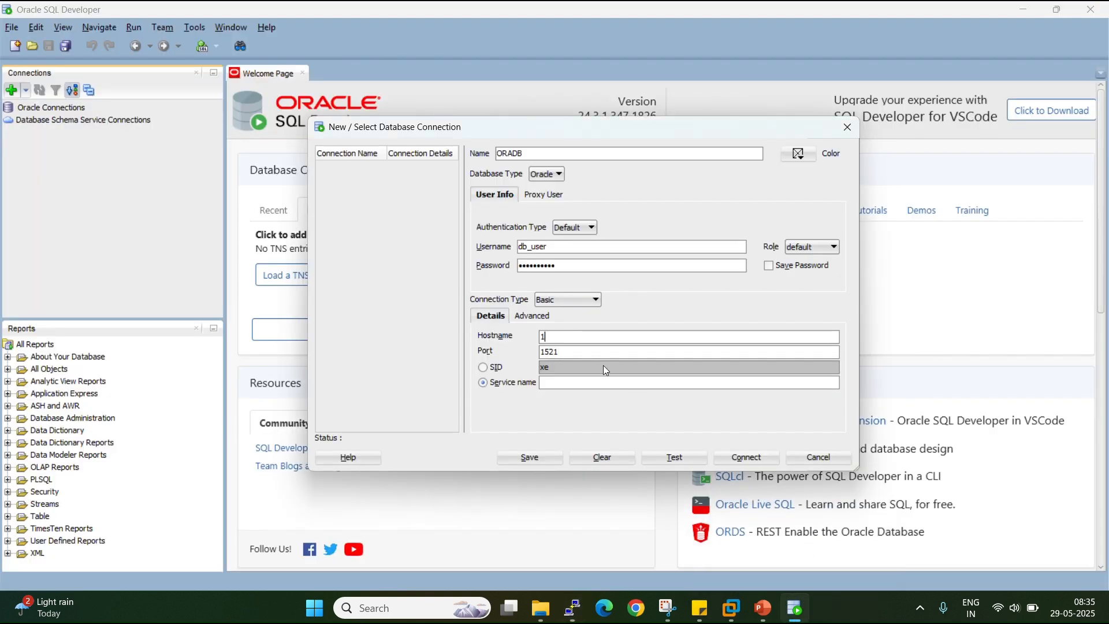
key("BackSpace")
type("192.168.205.187")
- Switch to the terminal and copy the service name ORADB from the displayed tnsnames.ora entry
mouse_move(573, 607)
left_click(577, 546)
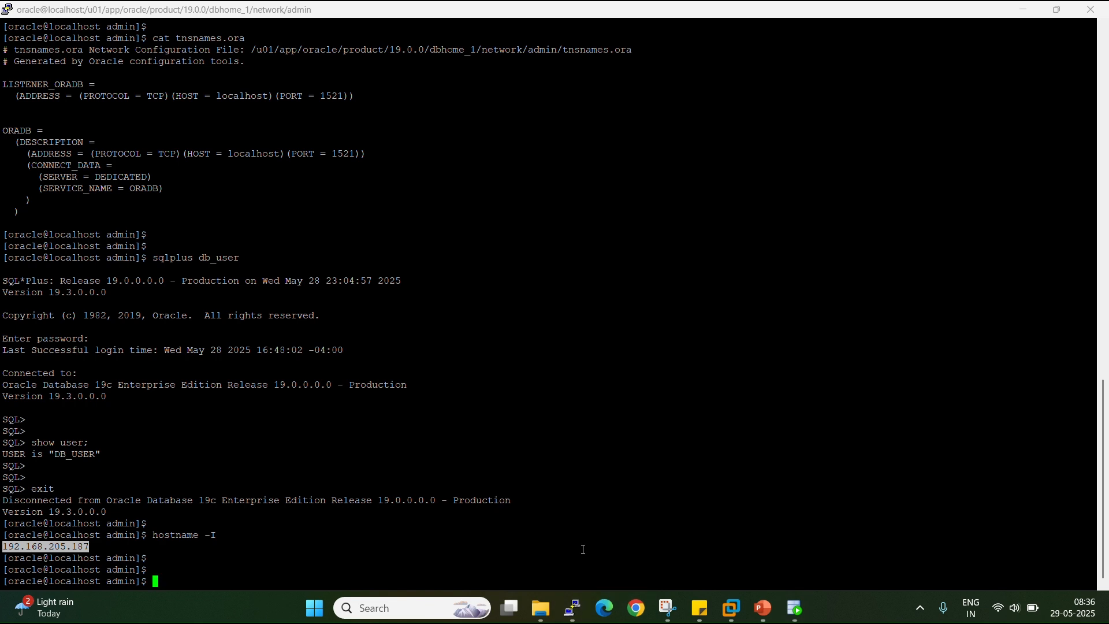
double_click(144, 187)
key("ctrl+c")
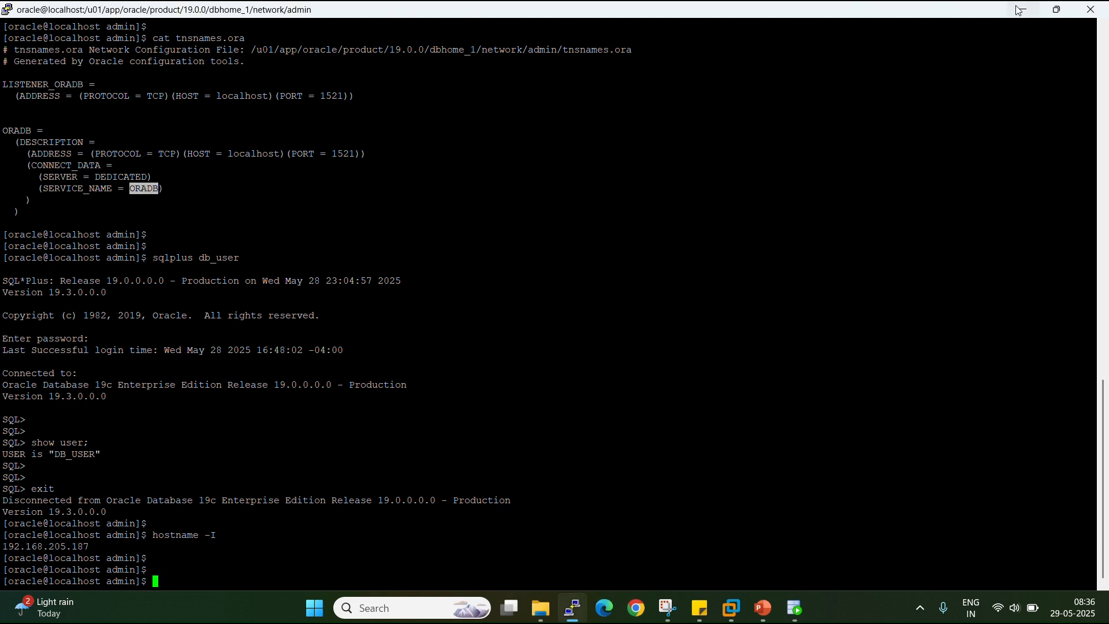
- Switch to SQL Developer, set the connection's service name to the copied ORADB and test the connection
left_click(796, 619)
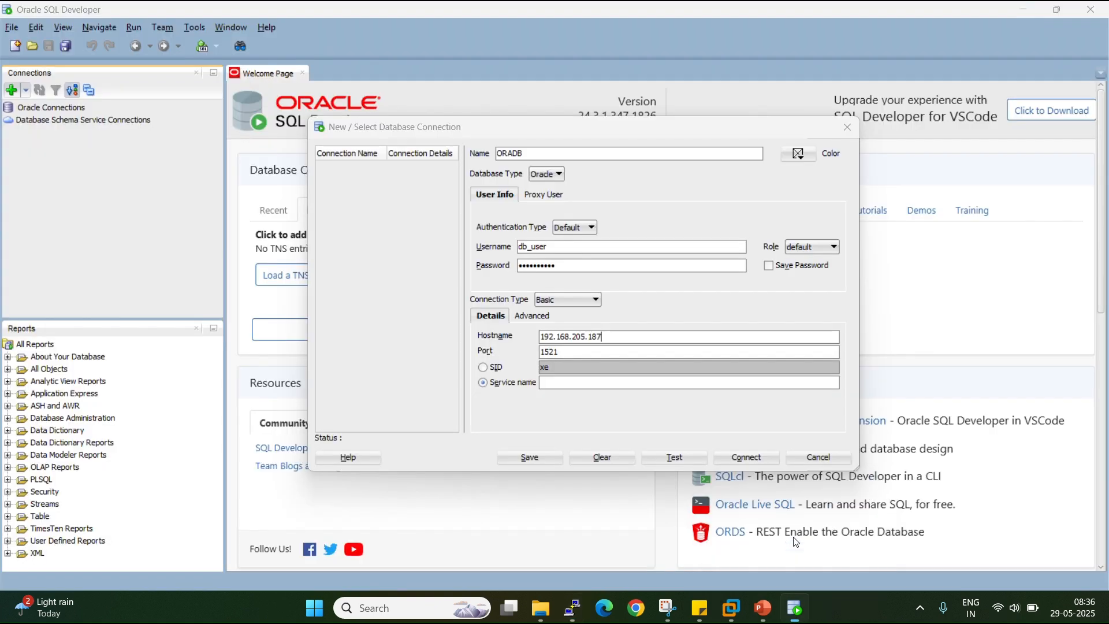
left_click(570, 384)
key("ctrl+v")
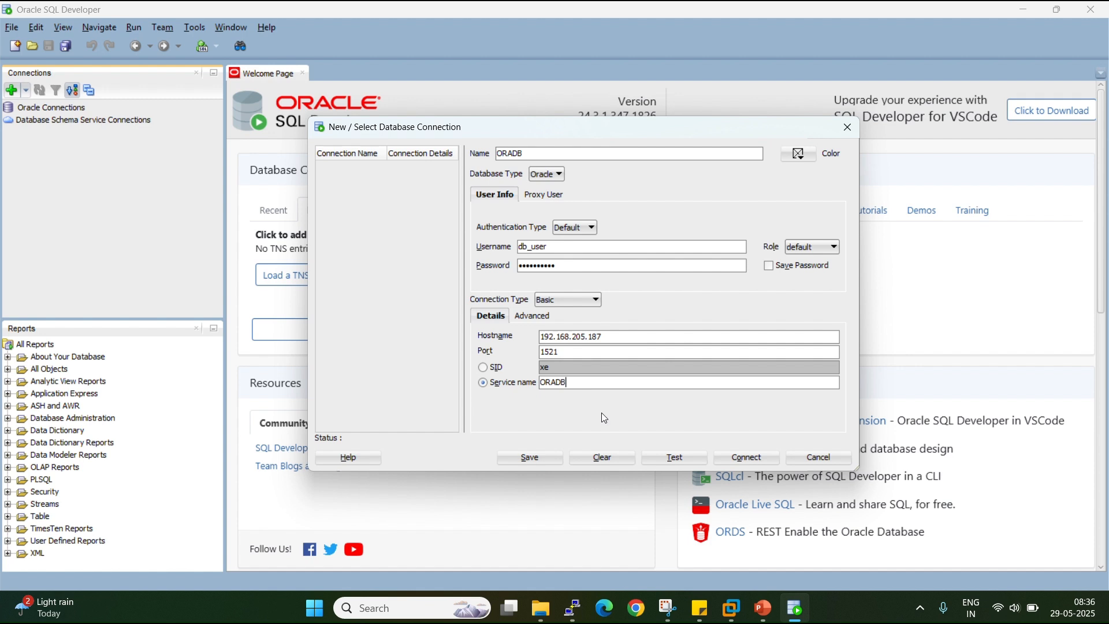
left_click(682, 459)
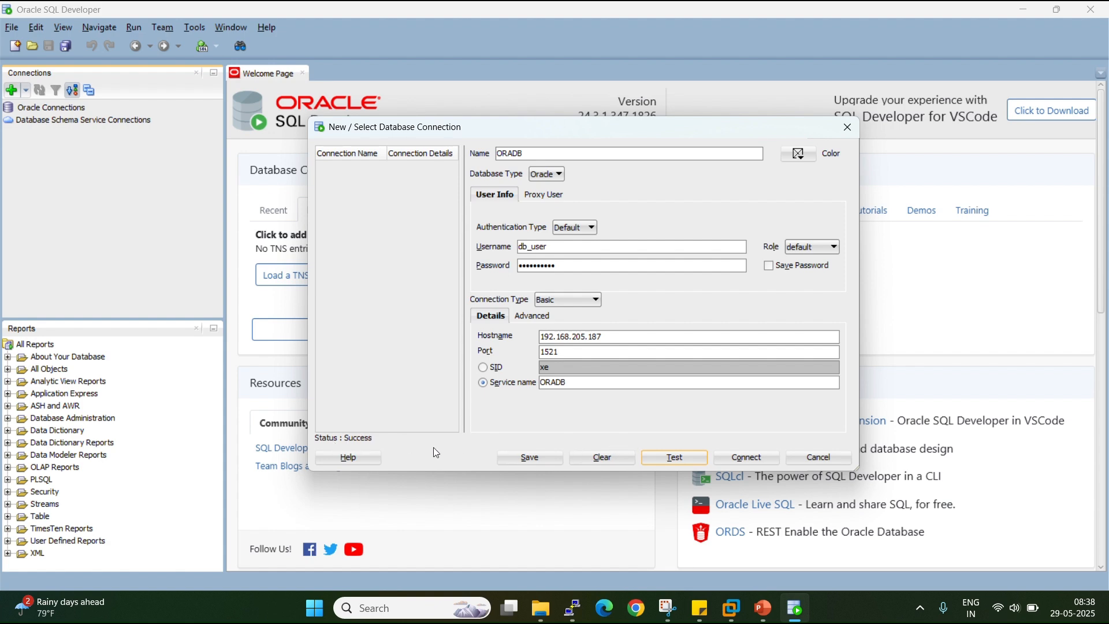
- Connect to the database and expand the ORADB connection to list its object folders, selecting the Tables folder
left_click(748, 462)
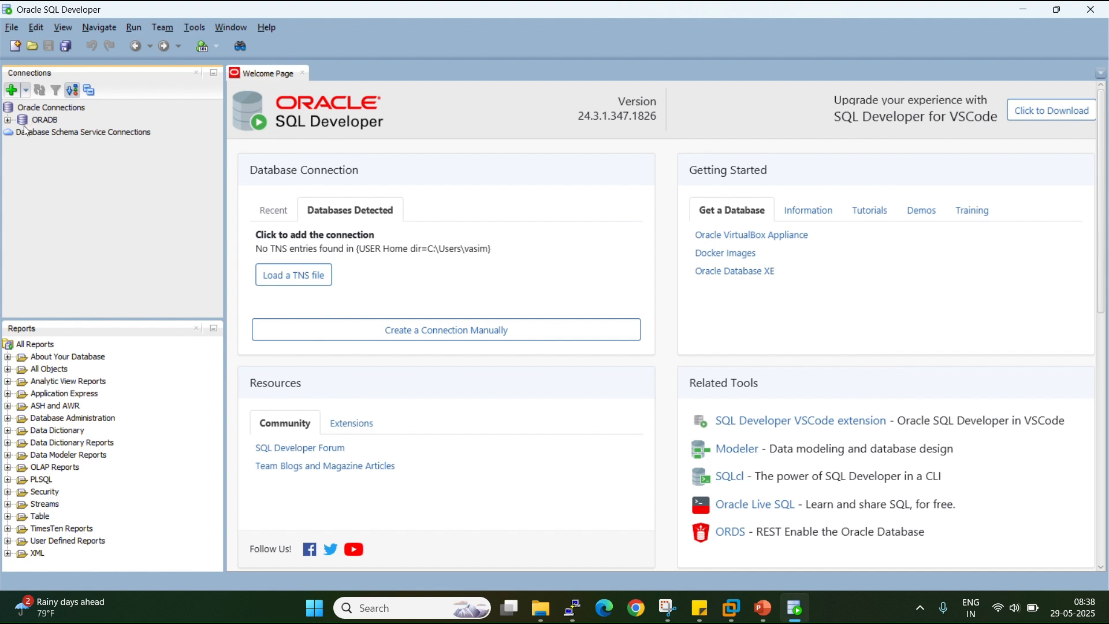
left_click(7, 120)
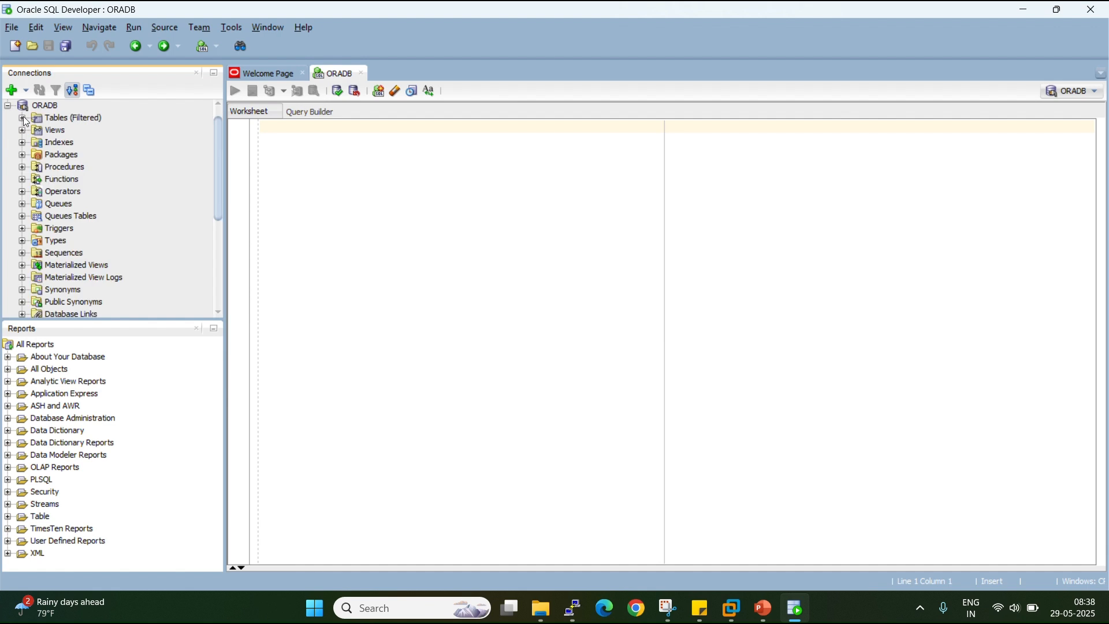
left_click(77, 118)
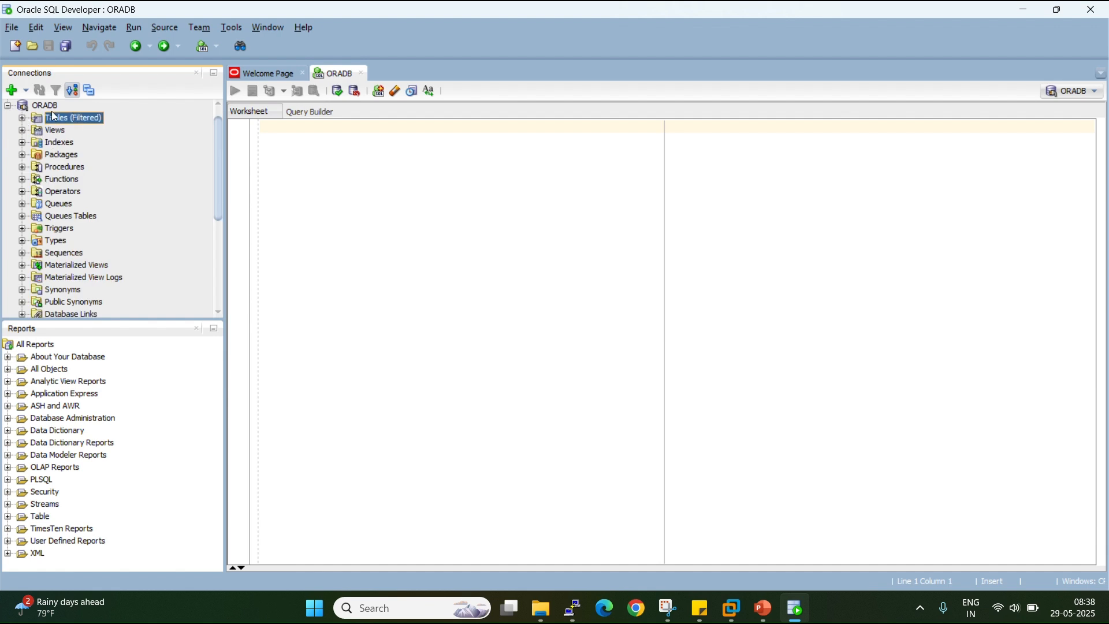
- Run "show user;" in the ORADB worksheet and enlarge the script output area
left_click(353, 156)
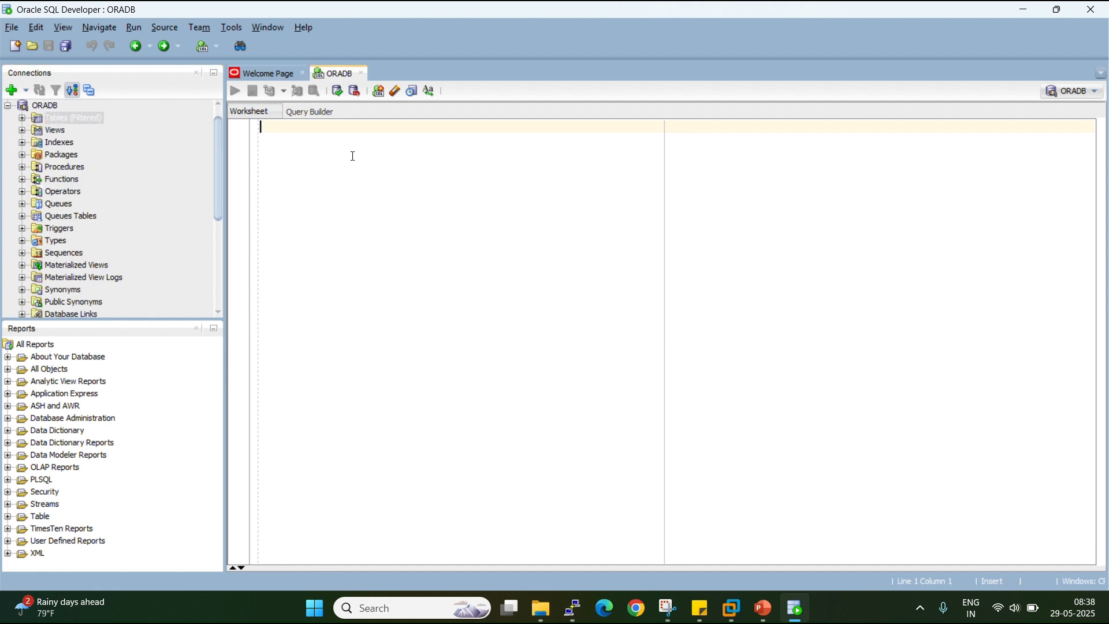
type("show user")
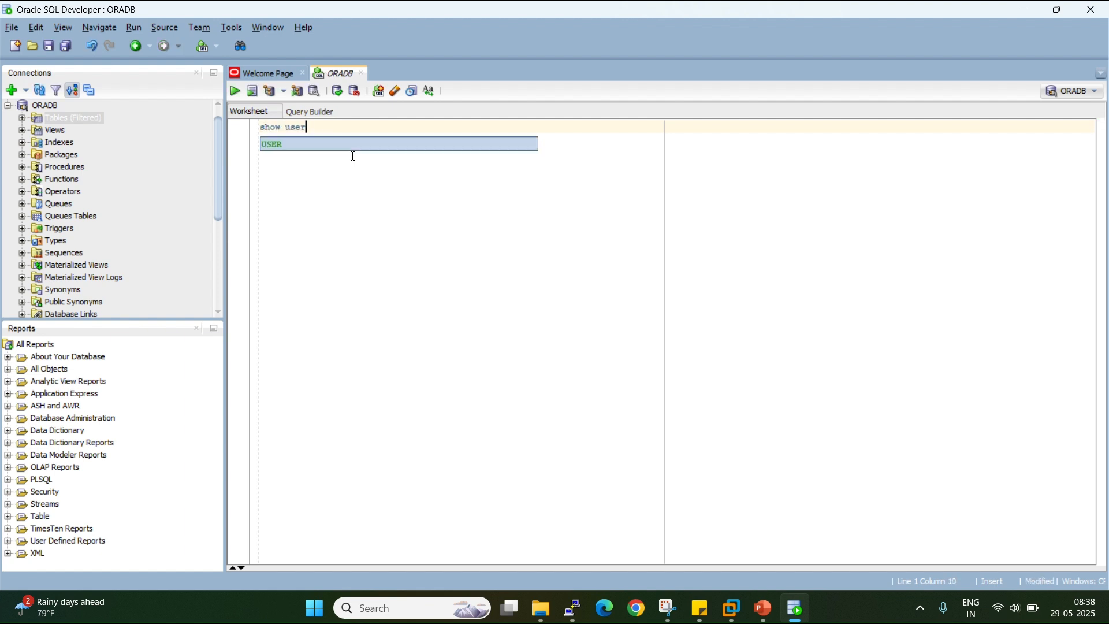
type(";")
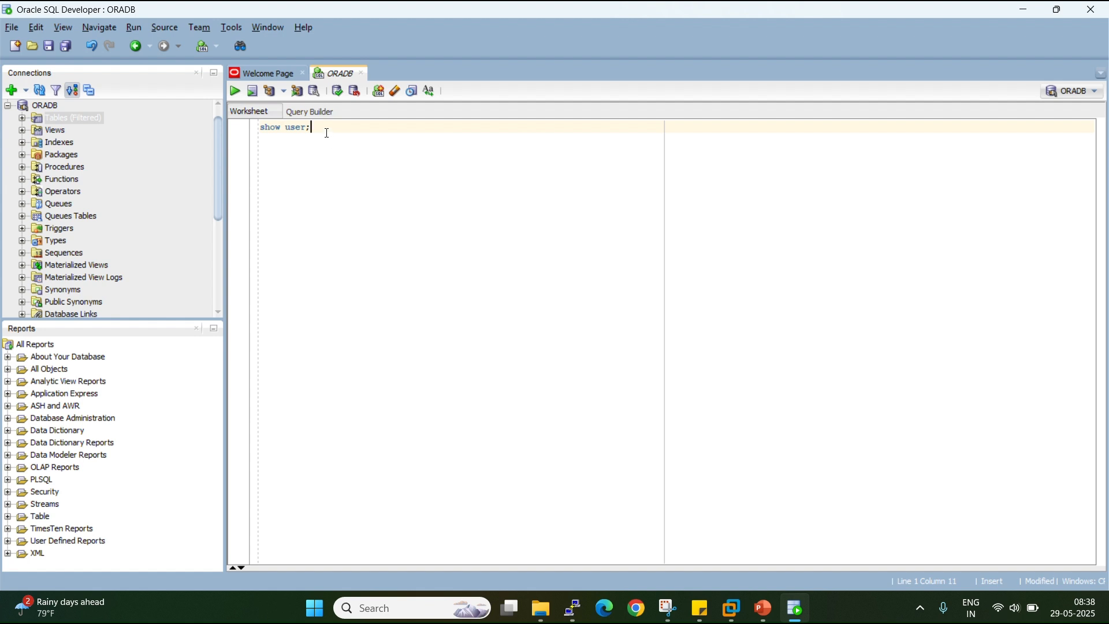
left_click_drag(315, 127, 260, 128)
left_click(236, 92)
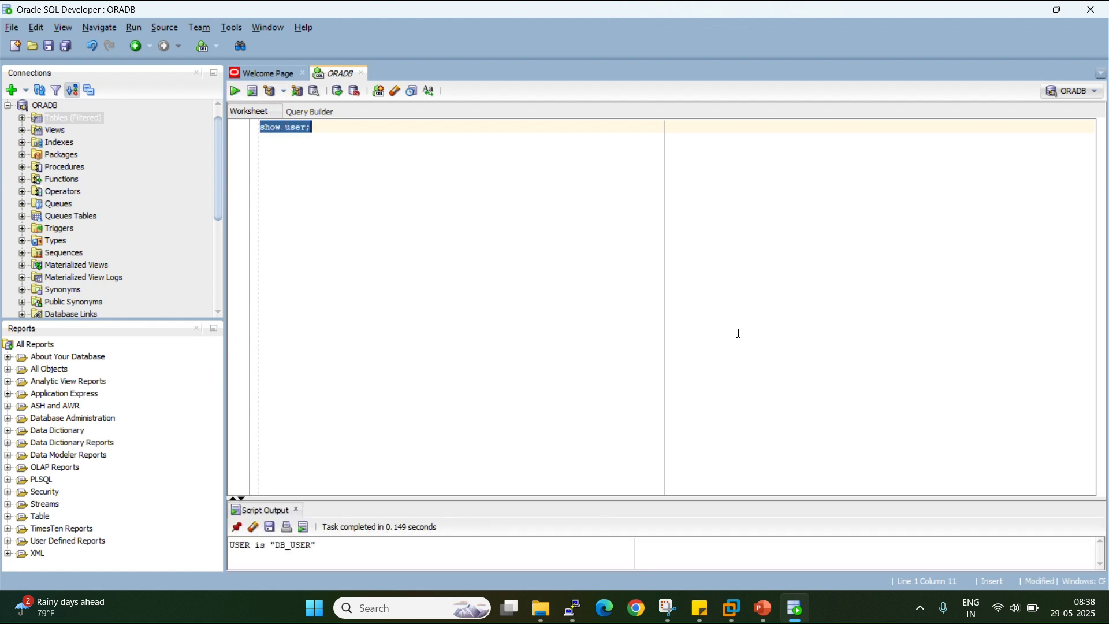
left_click_drag(545, 501, 542, 360)
- Below the show user statement, write "select name, open_mode, database_role, name, status from v$database, v$instance;"
left_click(443, 196)
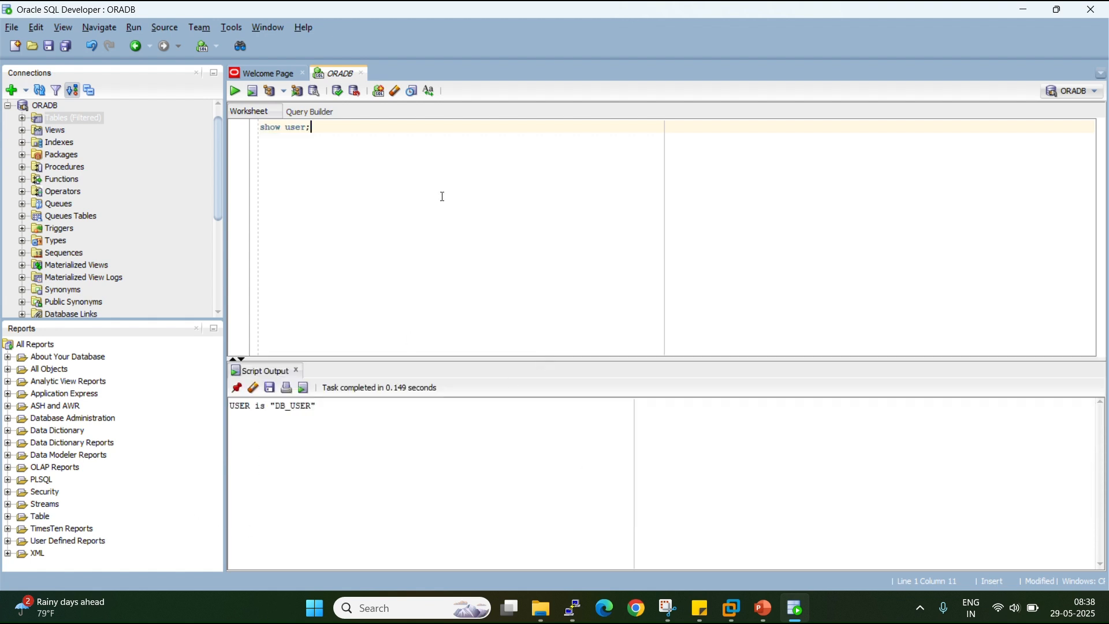
key("Return")
key("Return")
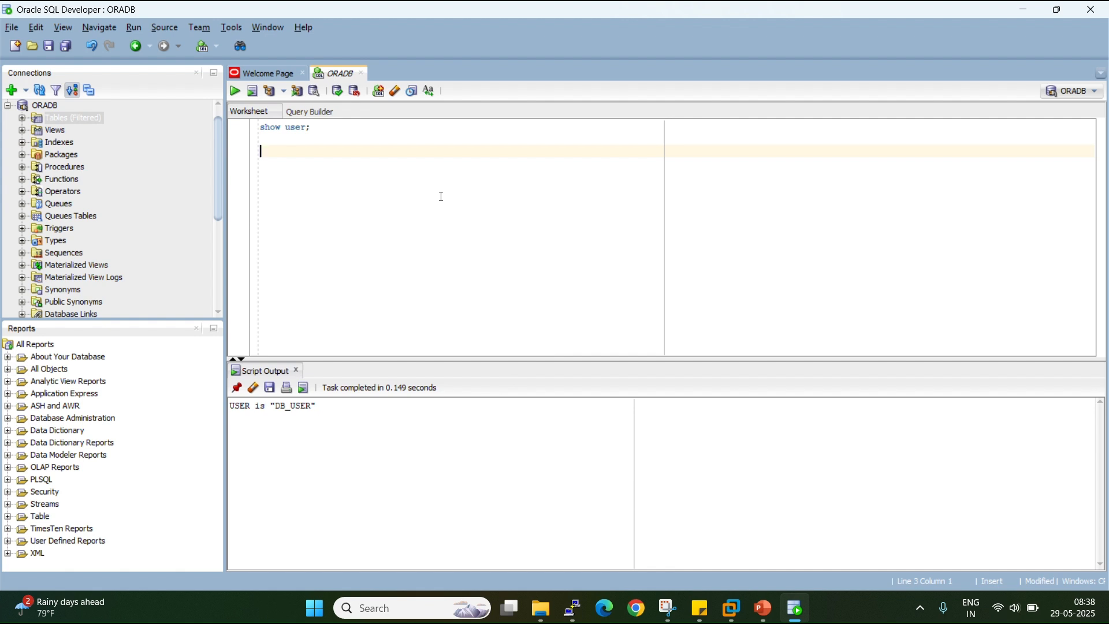
type("select name, open_mode, database")
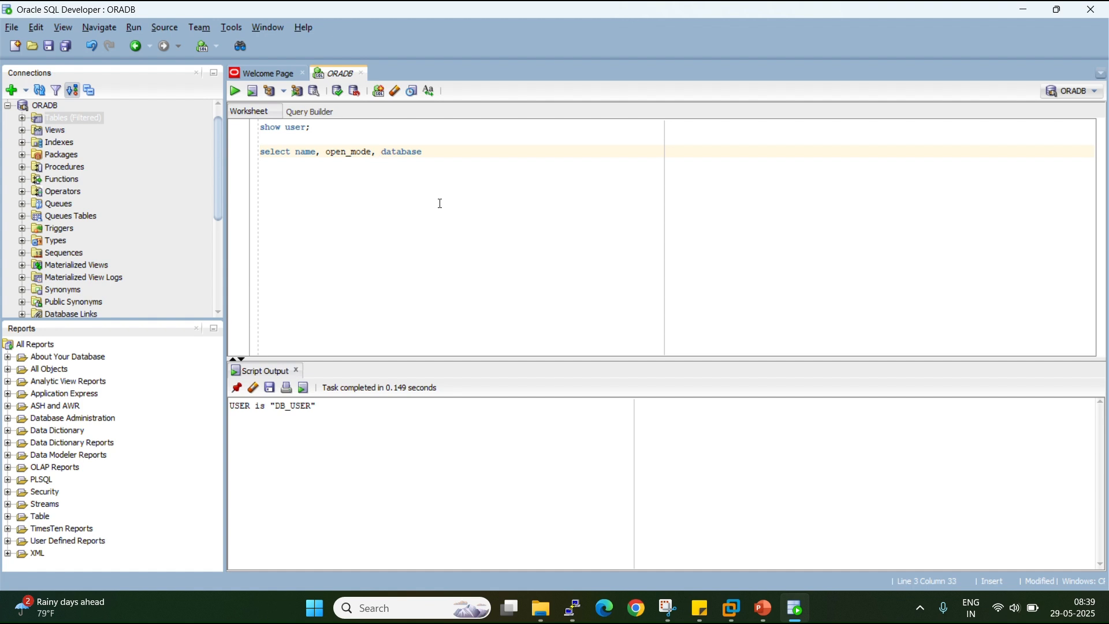
key("Escape")
type("_role, name, ")
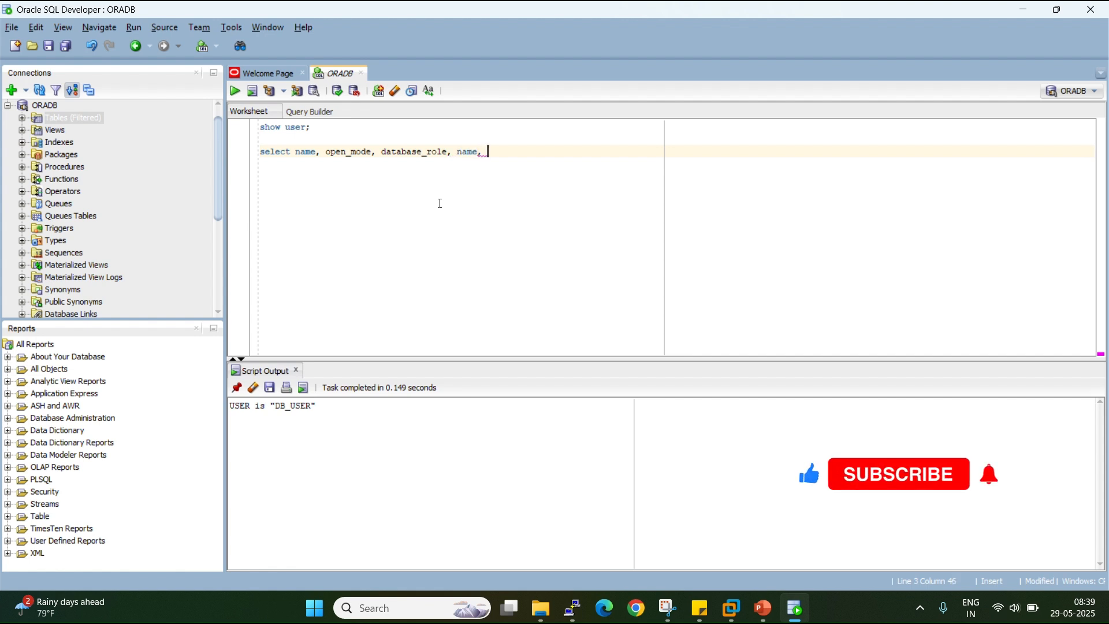
type("status ")
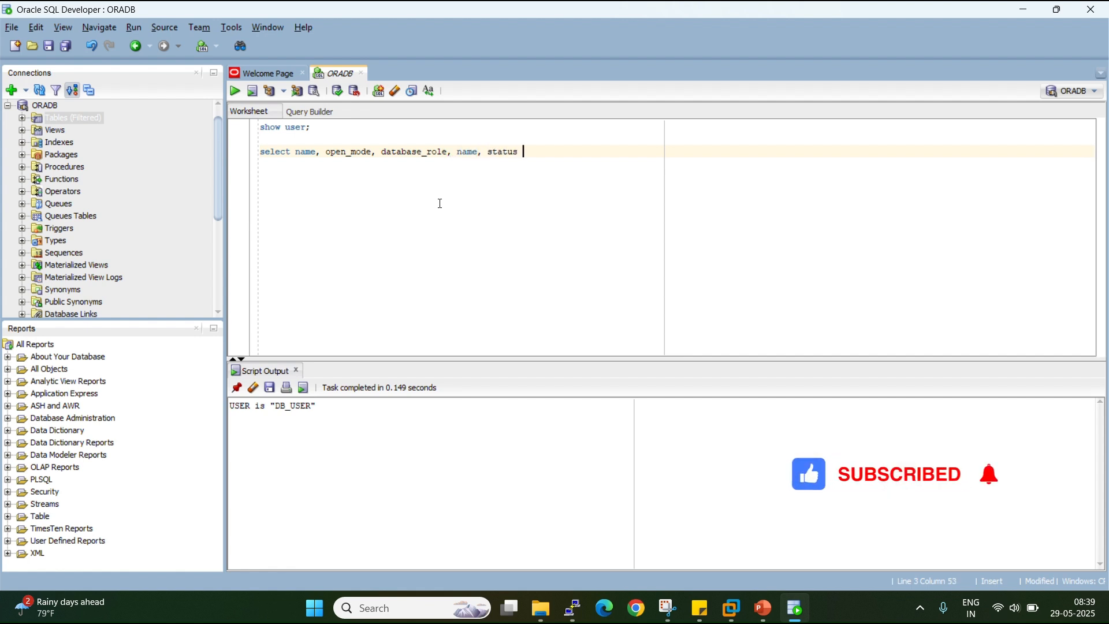
type("from v$")
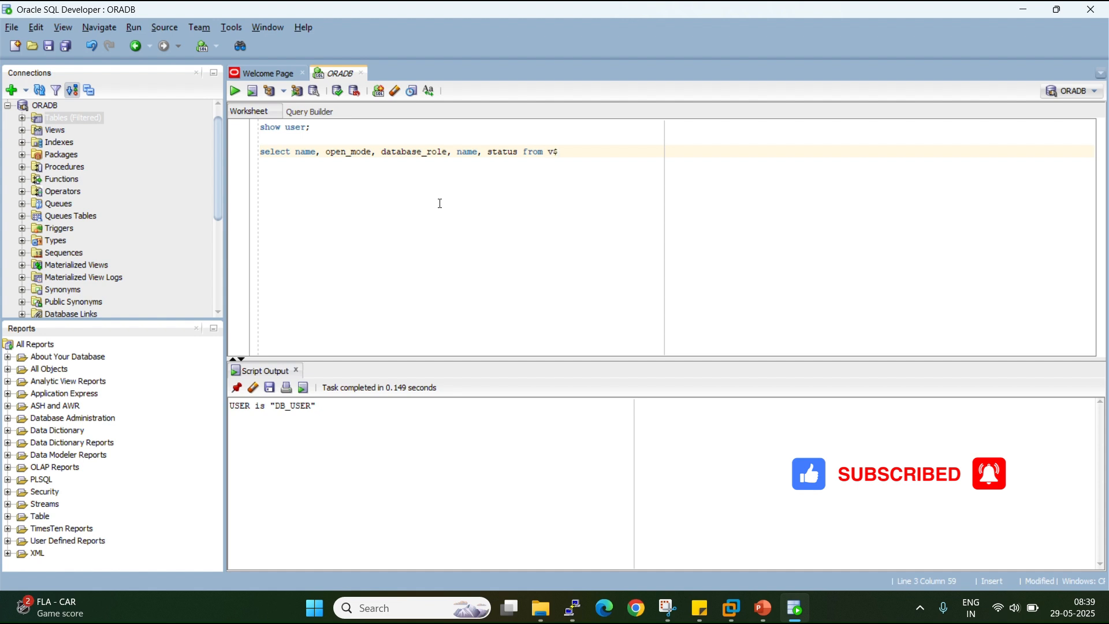
type("database, ")
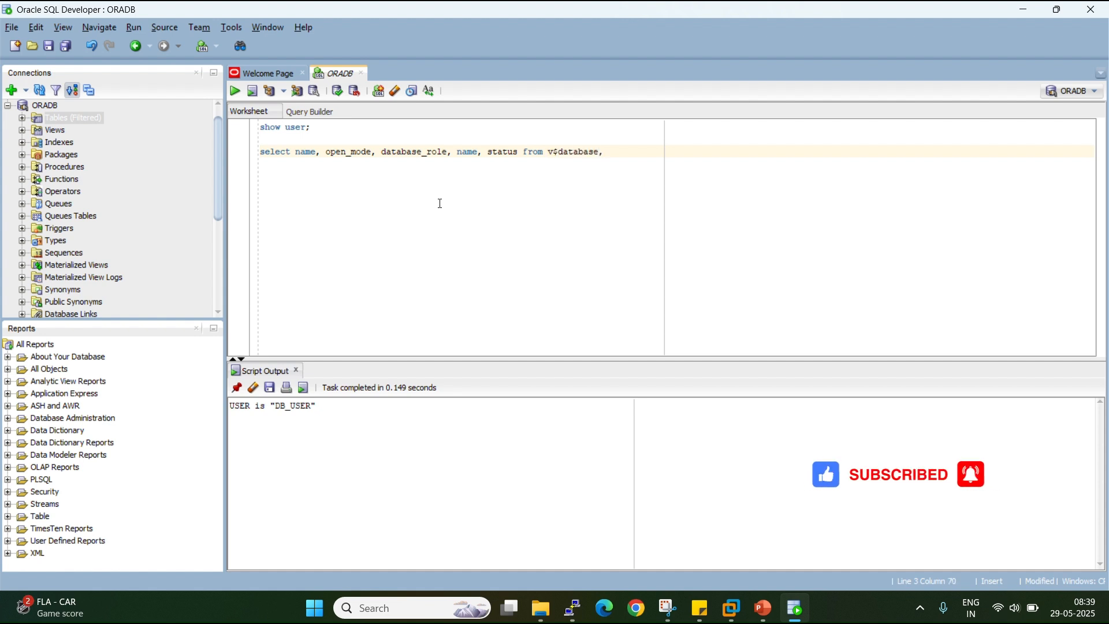
type("v$ins")
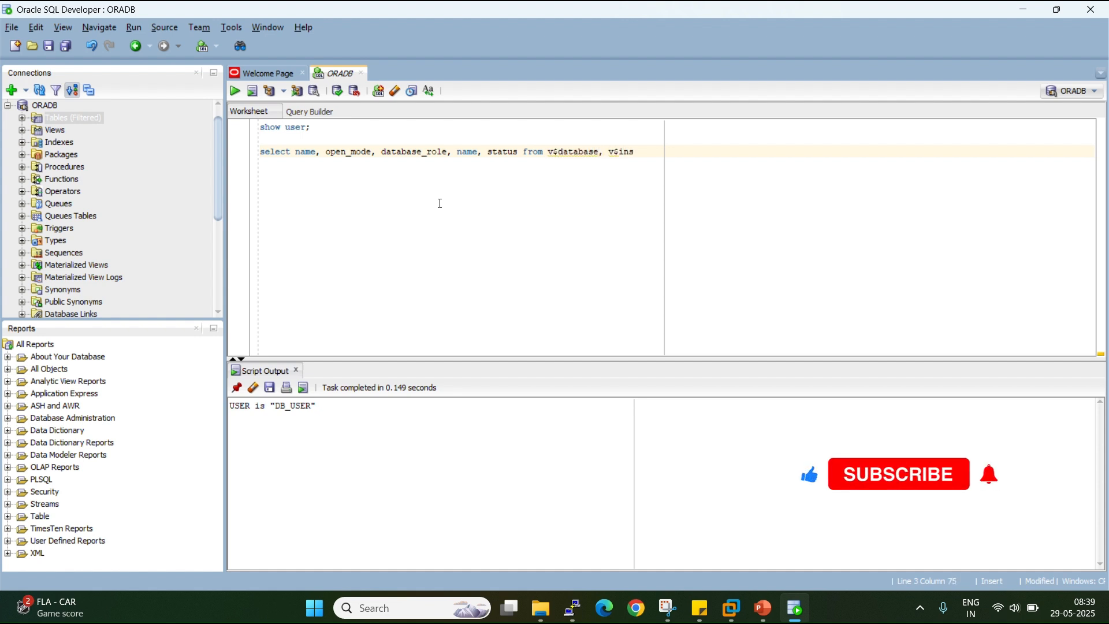
type("tance;")
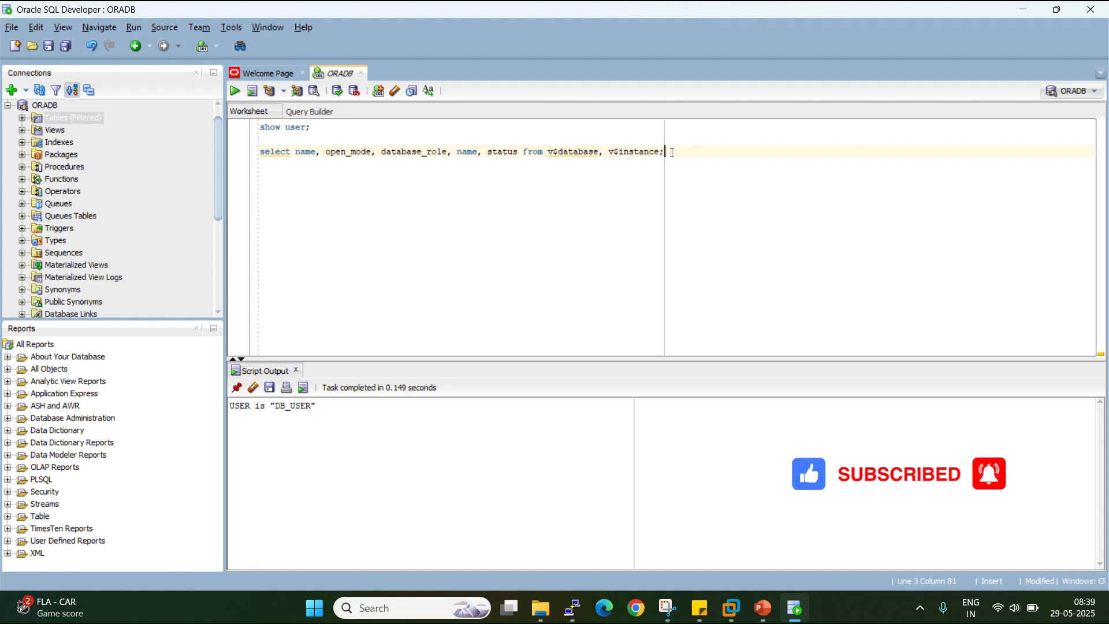
- Run only the select statement on v$database and v$instance, then clear its selection in the worksheet
left_click_drag(673, 153, 252, 159)
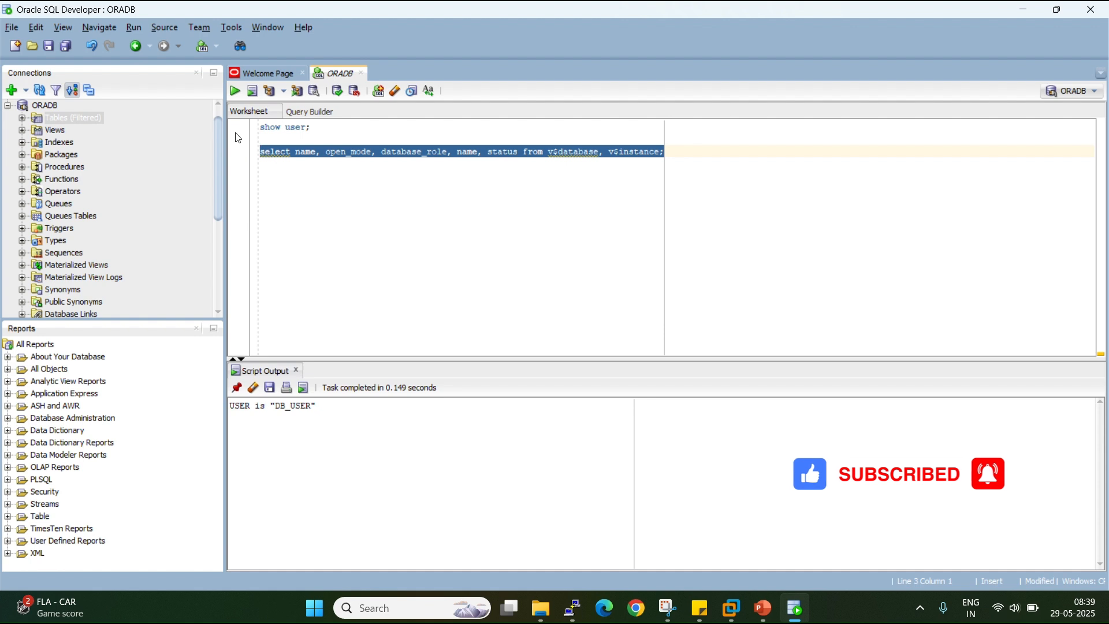
left_click(234, 92)
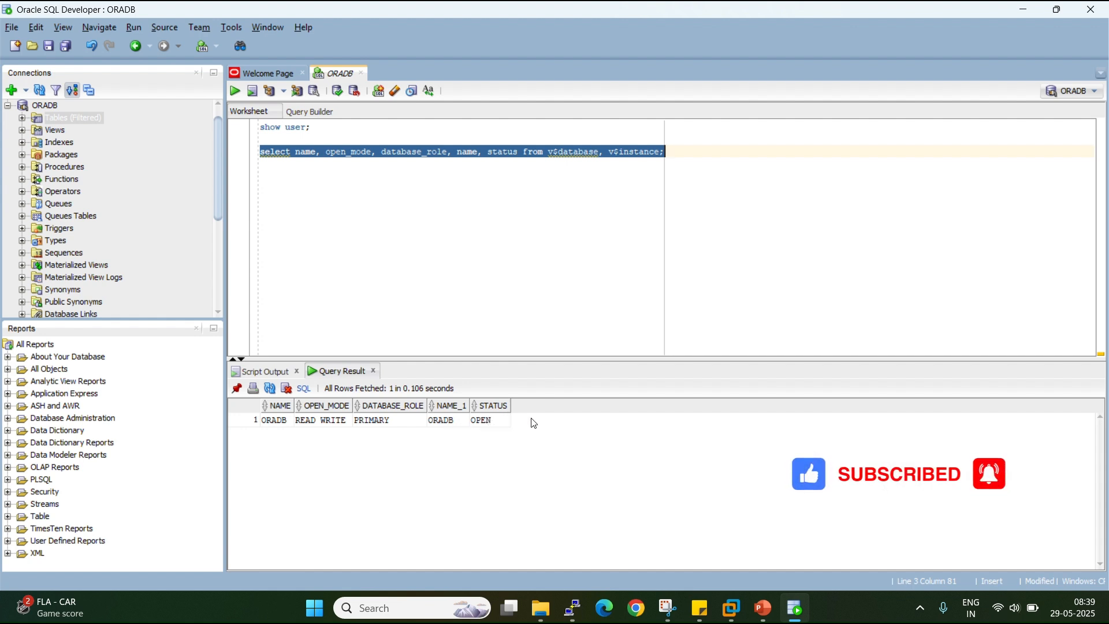
left_click(599, 265)
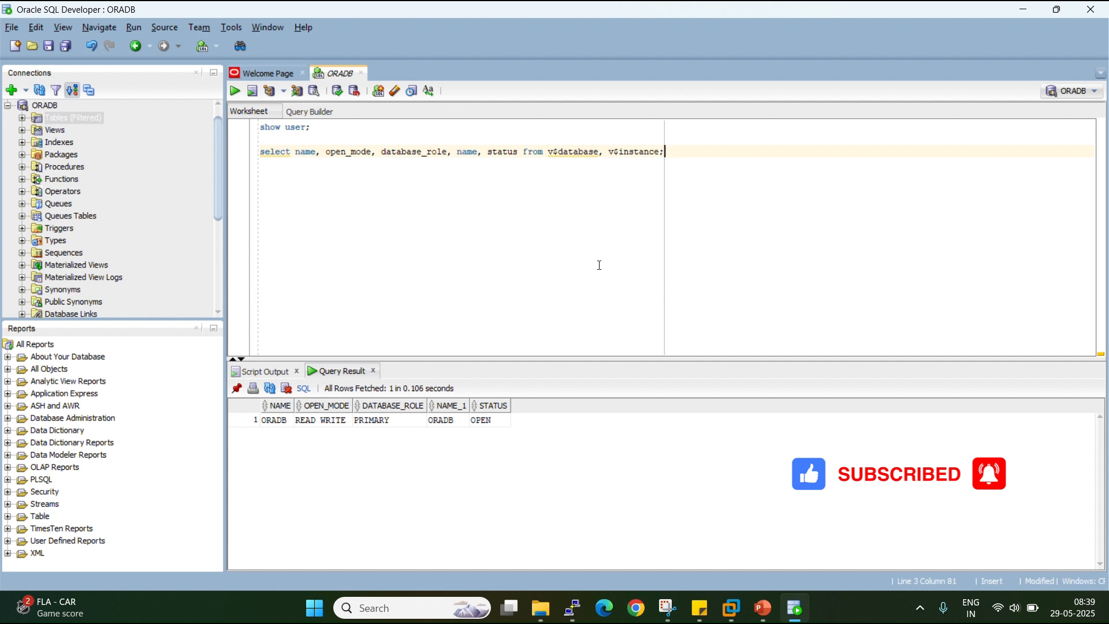